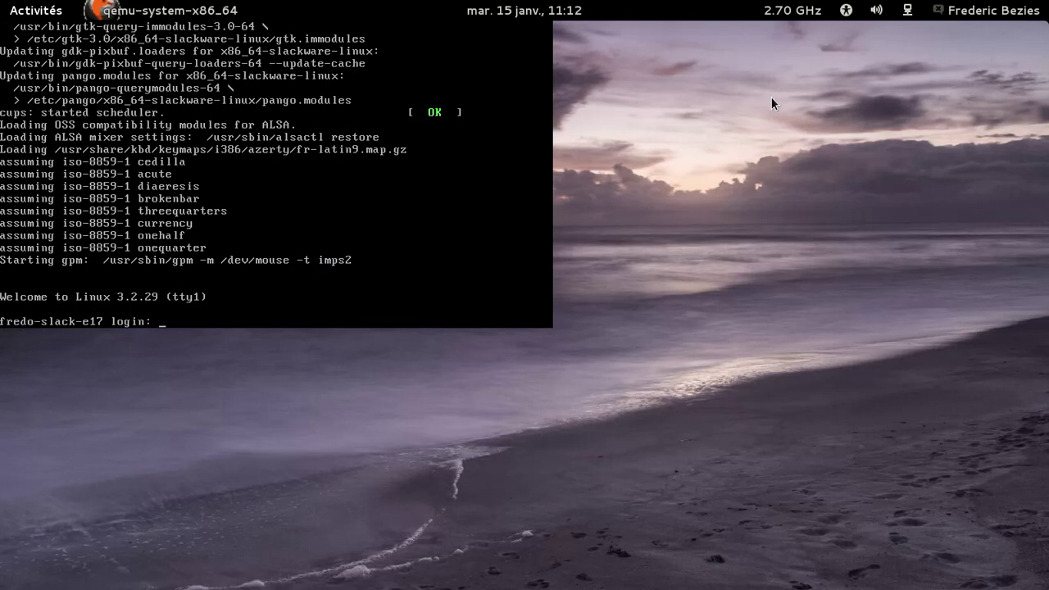
- Log in at the virtual machine's text console with the account's username and password
key(Return)
key(Return)
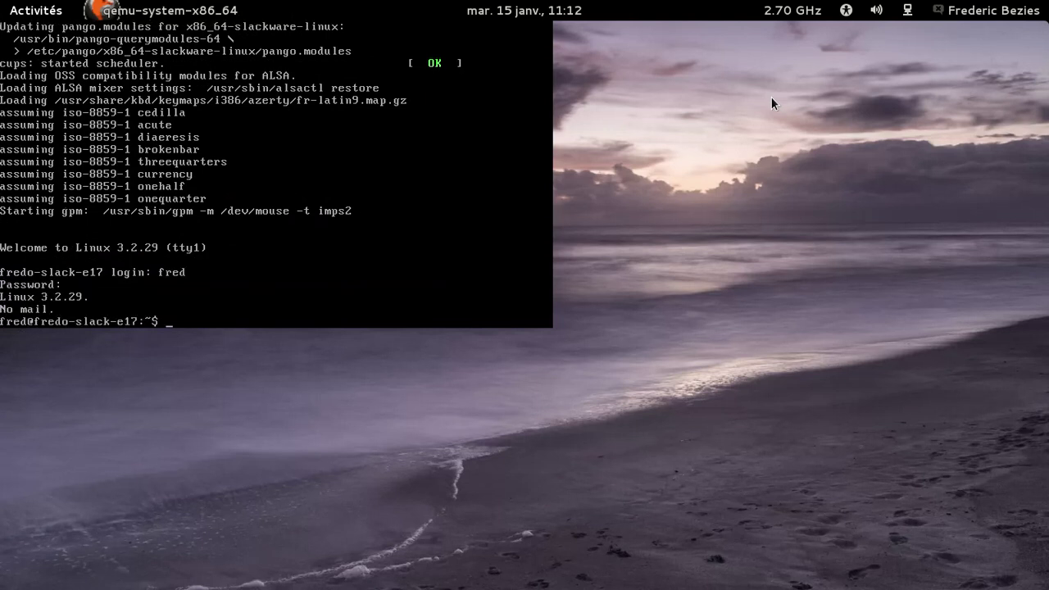
- List the home folder including hidden files with ls -alh, and delete the .e configuration folder with rm -rf
text(ls)
key(Return)
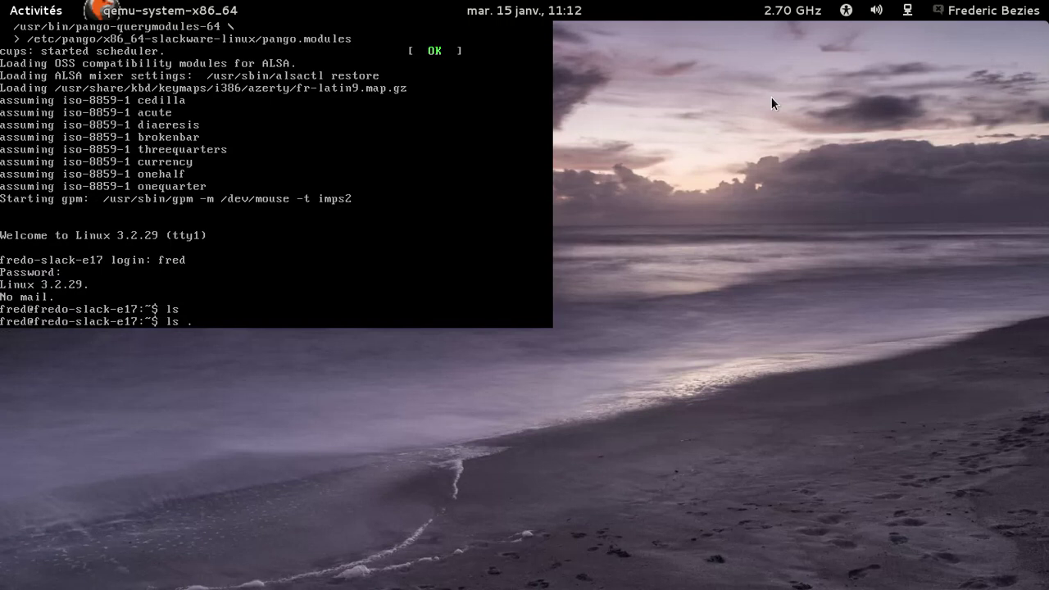
text(ls -alh)
key(Return)
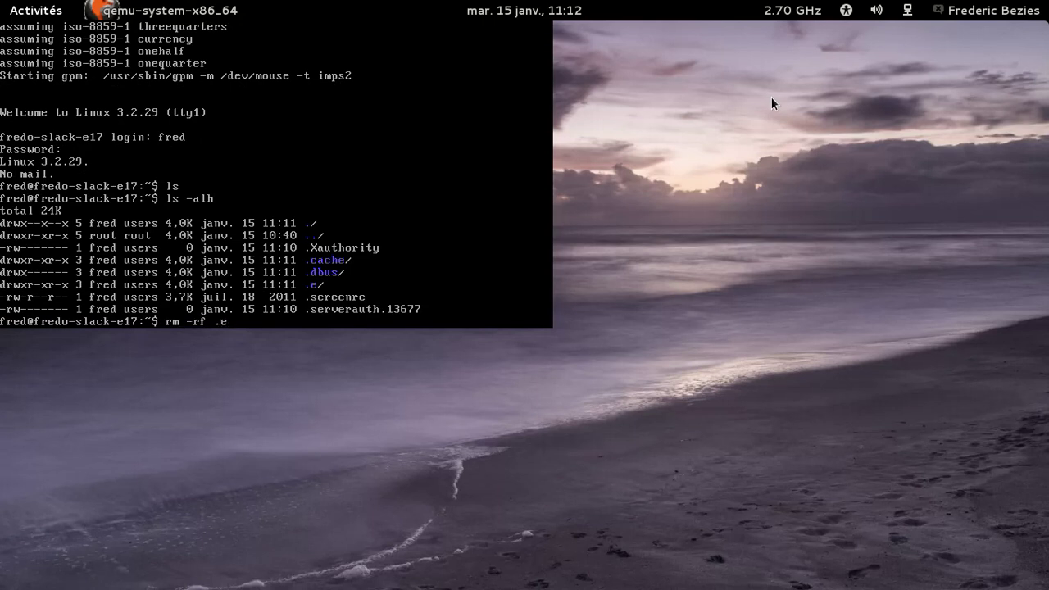
key(Return)
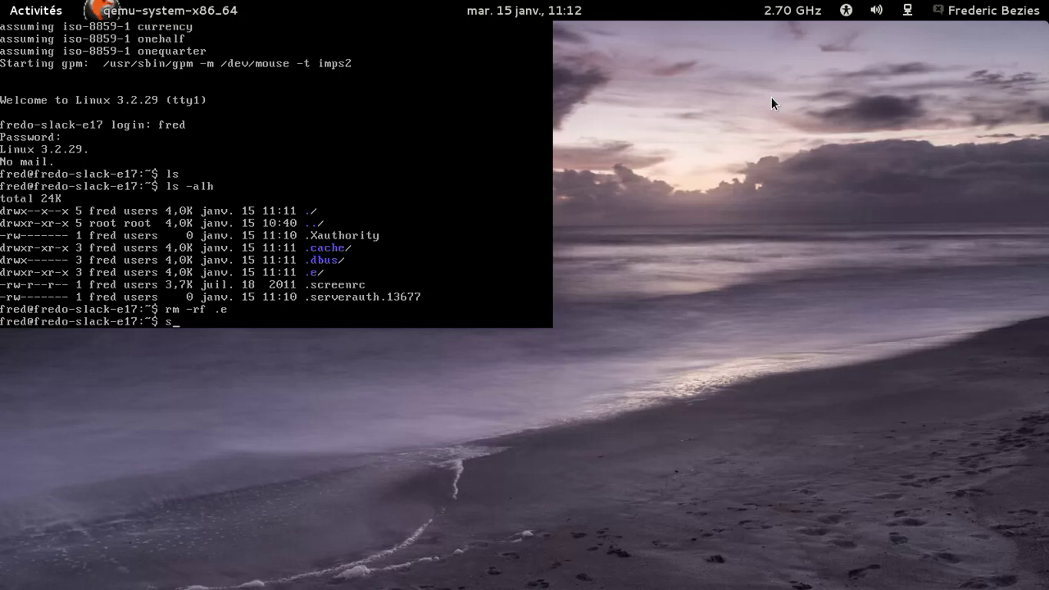
- Start the graphical session and choose Français as the language in the setup wizard
key(Return)
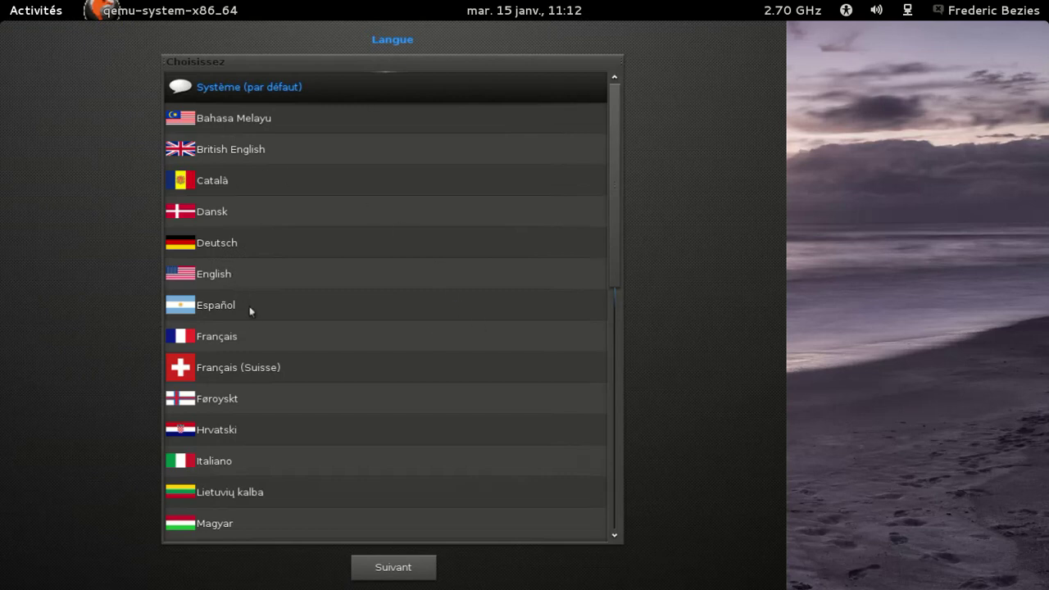
click(258, 338)
click(393, 567)
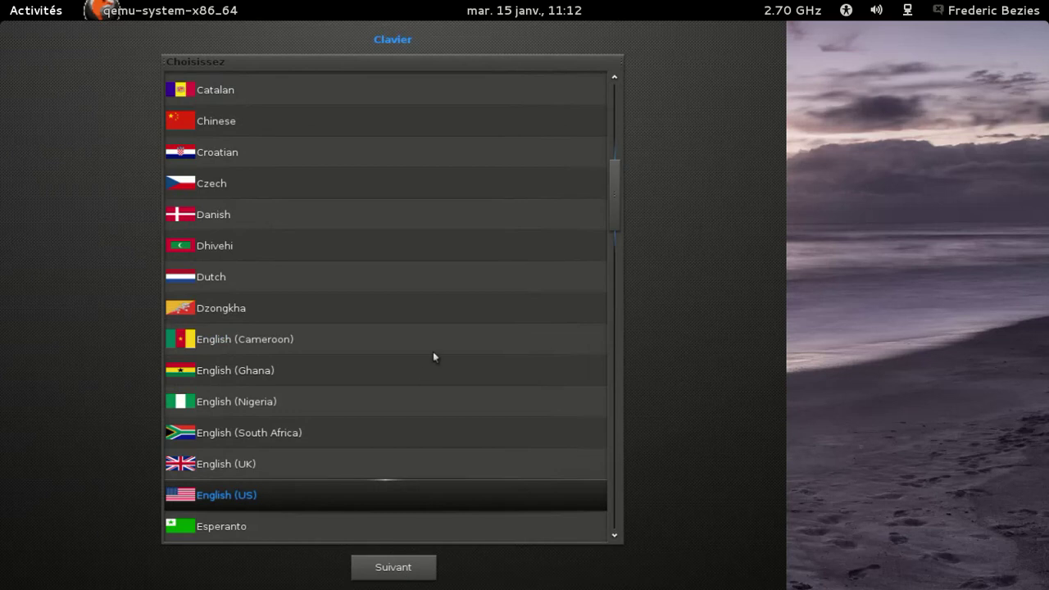
- Choose the French keyboard layout and advance the setup wizard to the window proportions choice
scroll(432, 362, down, 5)
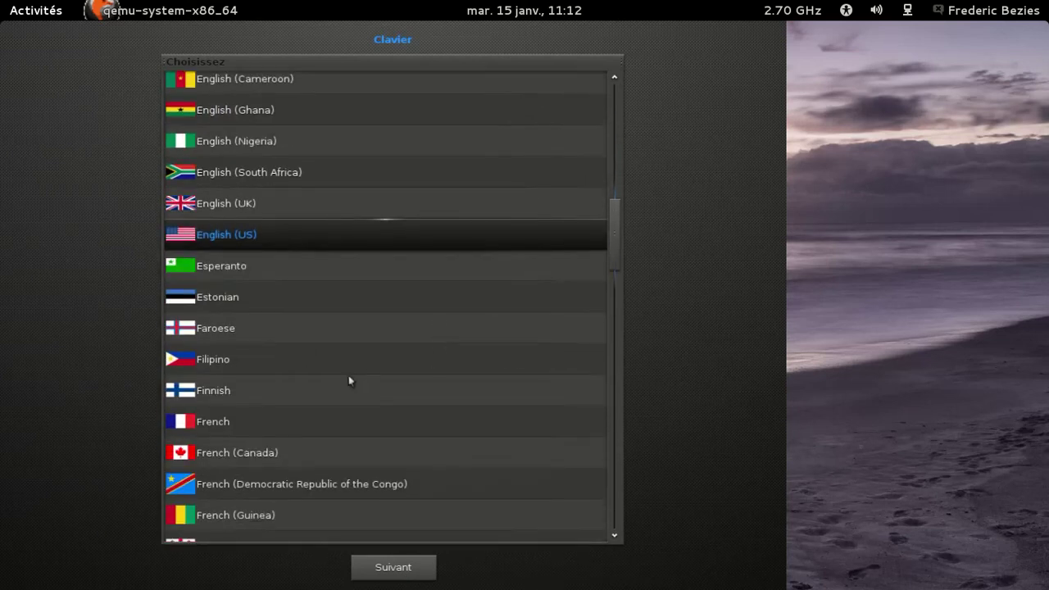
click(311, 420)
click(411, 568)
click(412, 567)
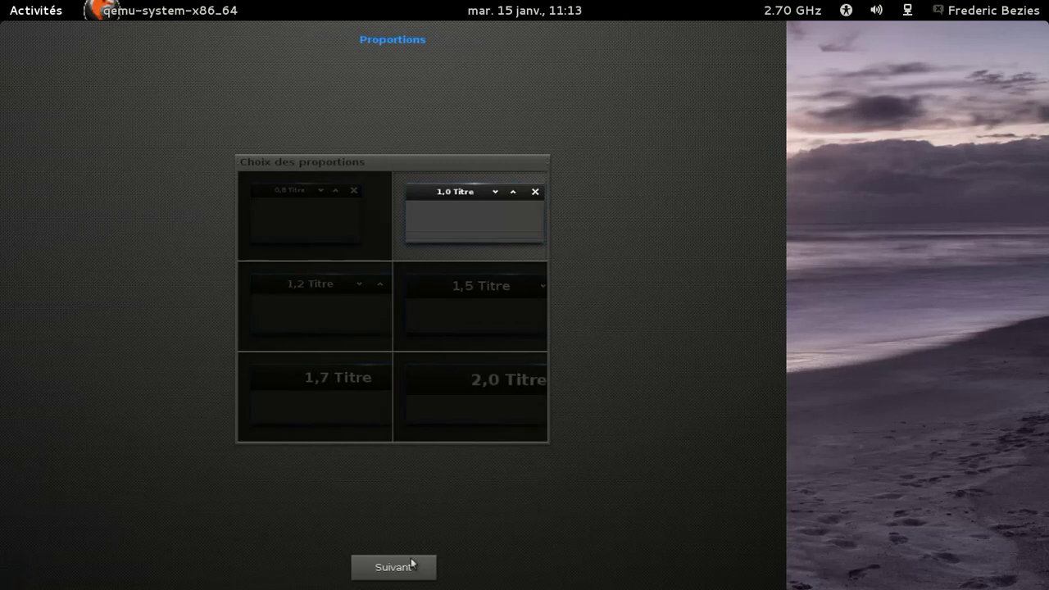
- Finish the setup wizard with 1,0 proportions, Au clic focus, OpenGL compositing and update checking enabled, and dismiss the configuration notice
click(411, 568)
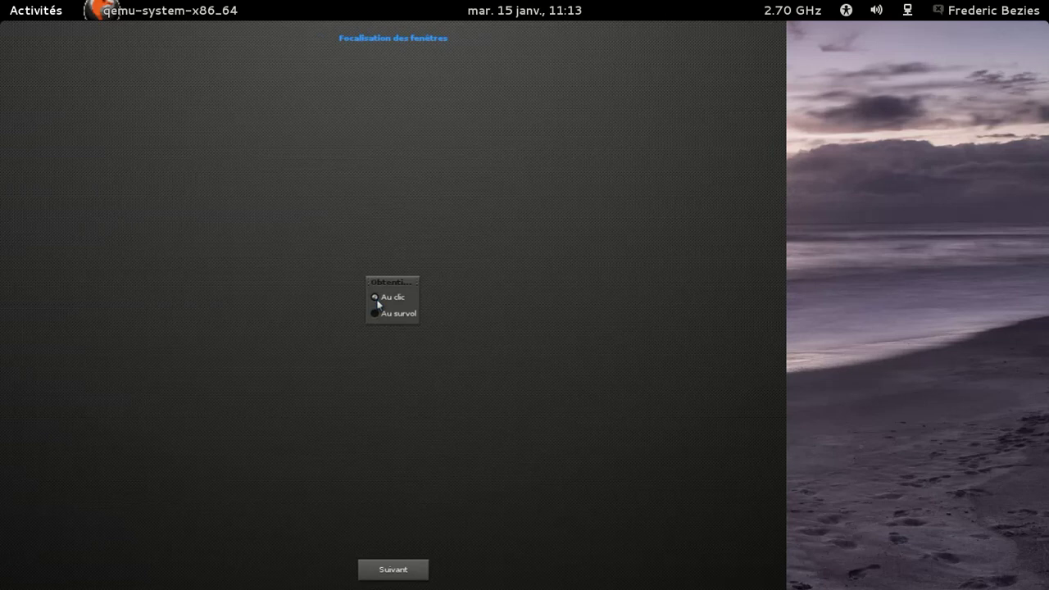
click(391, 574)
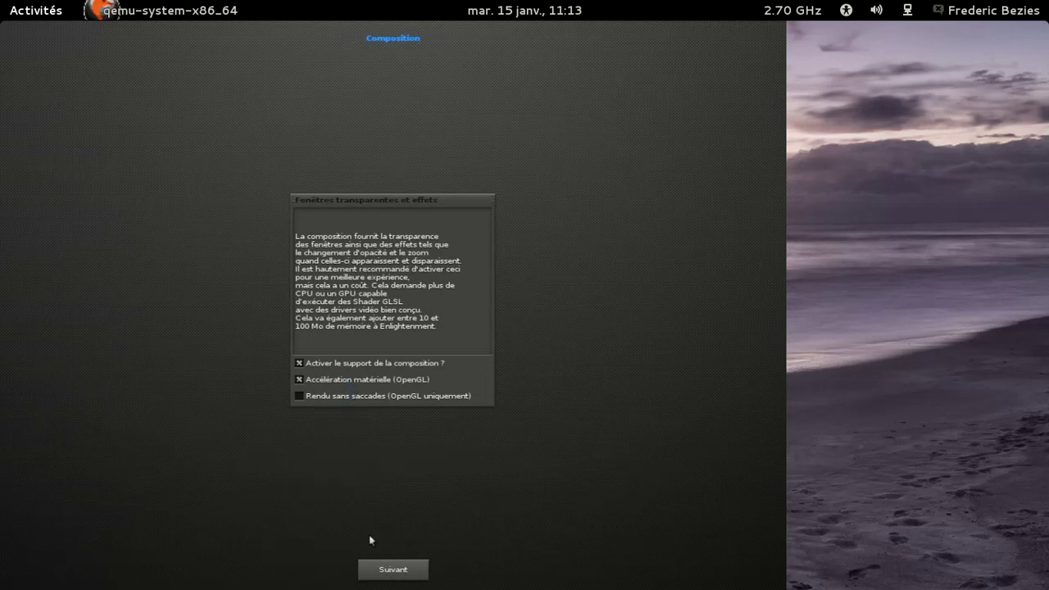
click(402, 573)
click(403, 573)
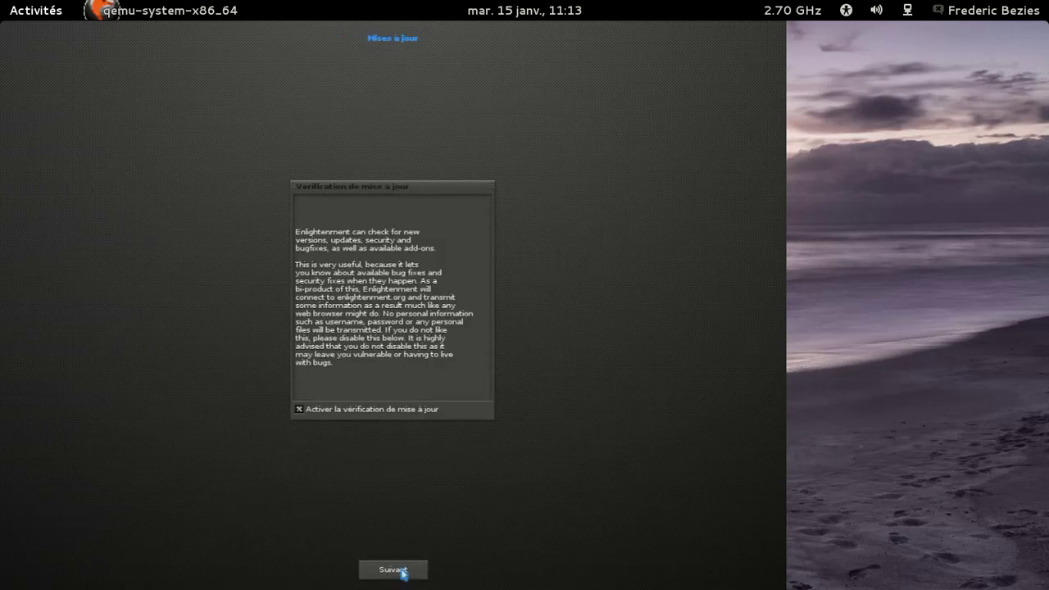
click(403, 573)
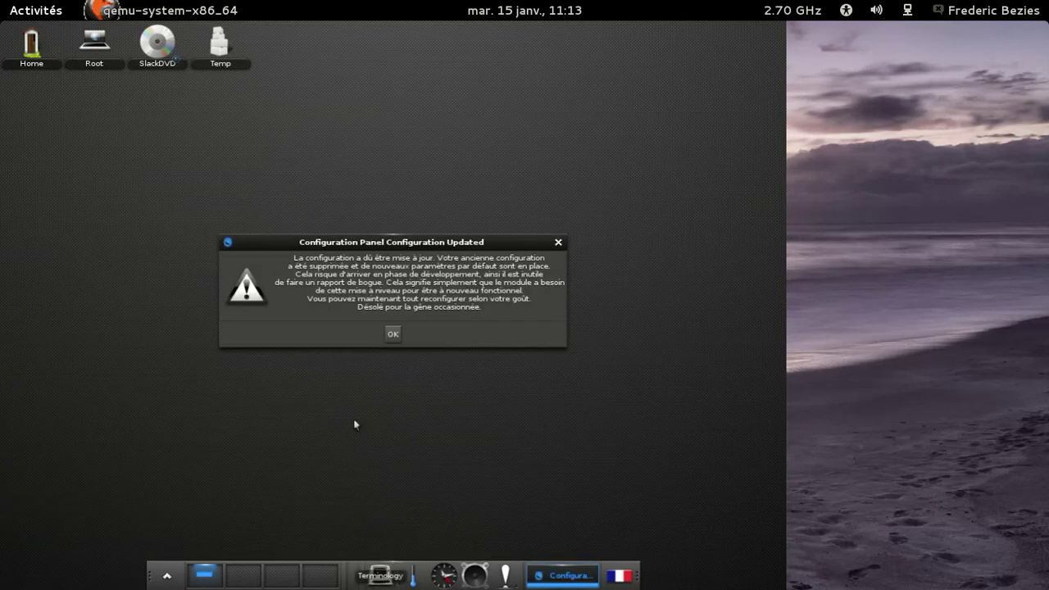
click(393, 334)
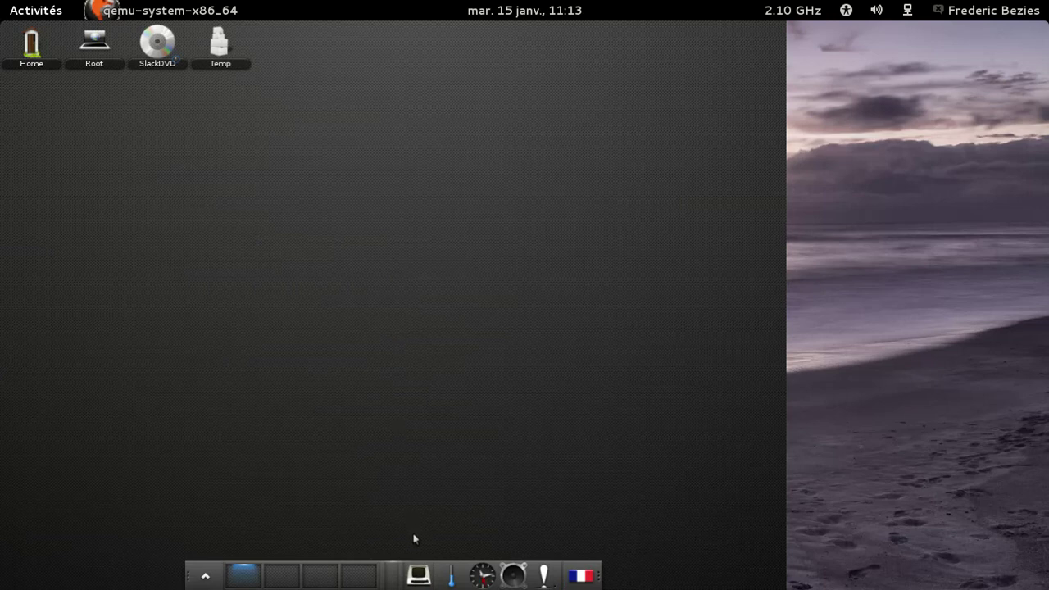
- Launch the Terminology terminal and move its window towards the middle of the desktop
click(426, 577)
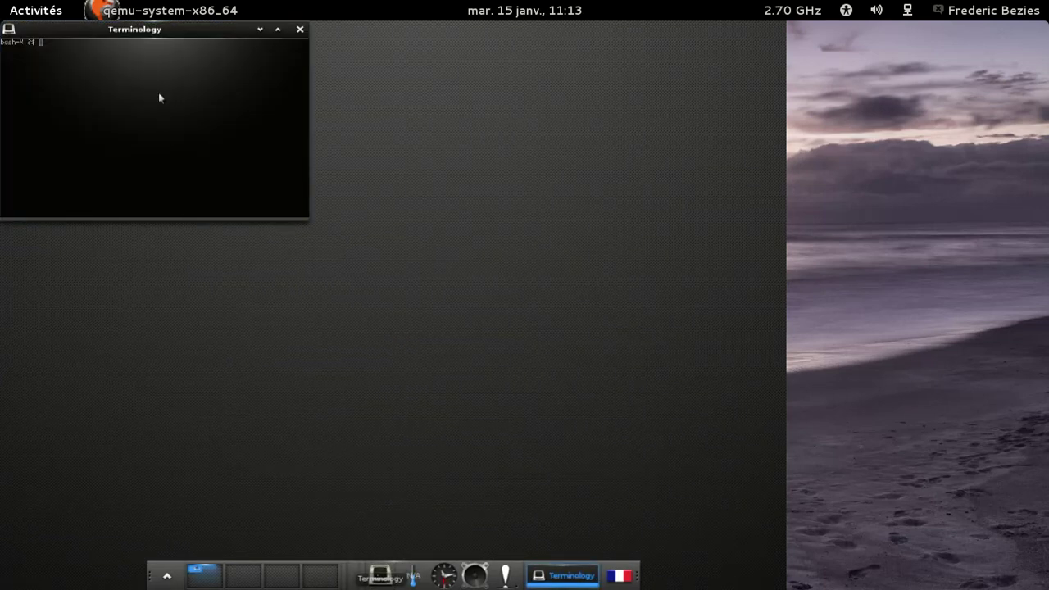
drag(160, 30, 418, 139)
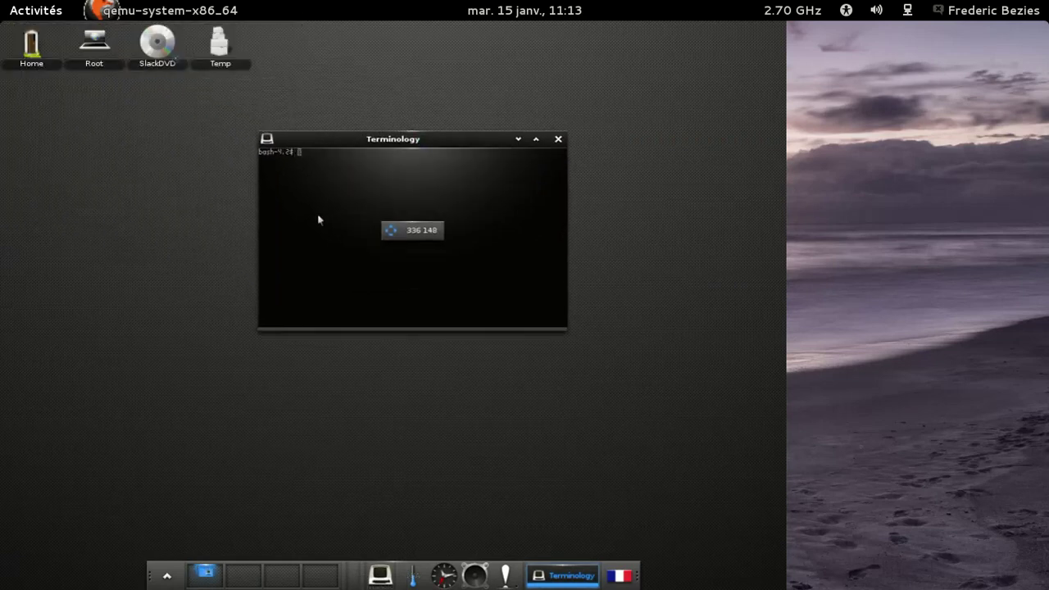
- Open the information window about Enlightenment (À propos)
click(170, 578)
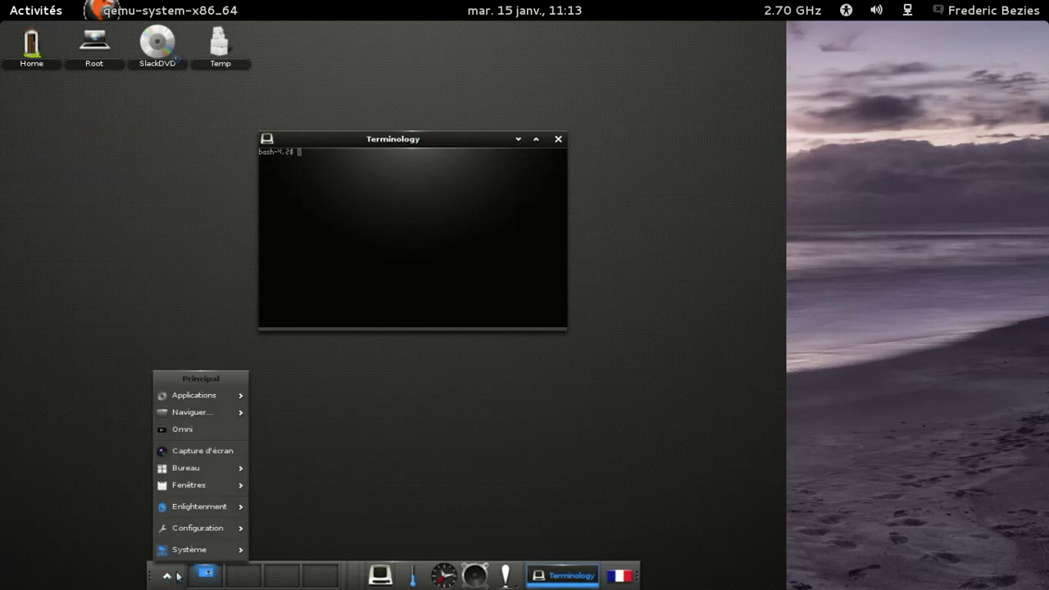
mouse_move(209, 554)
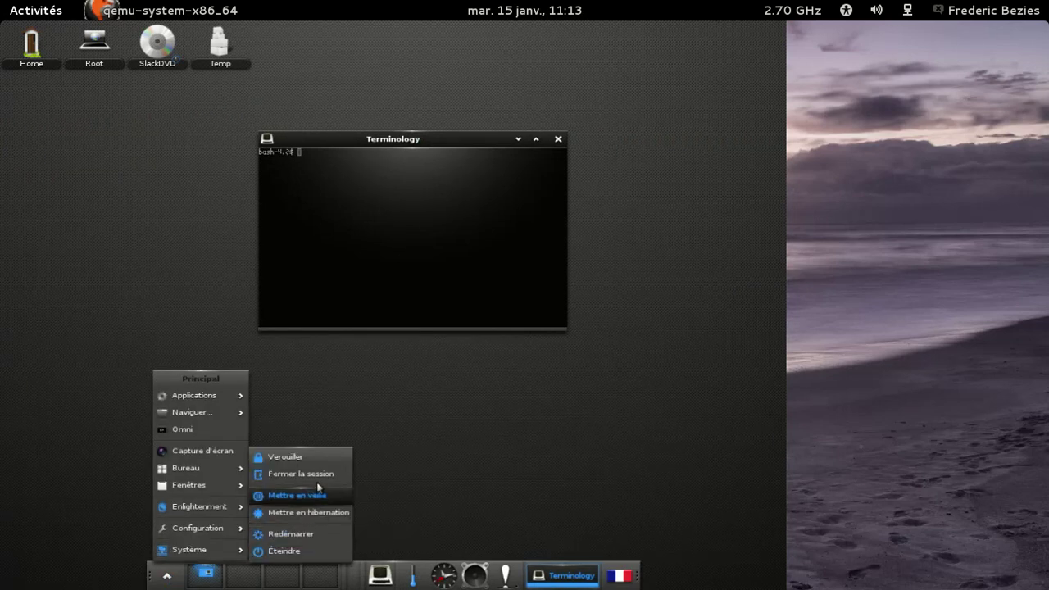
mouse_move(242, 507)
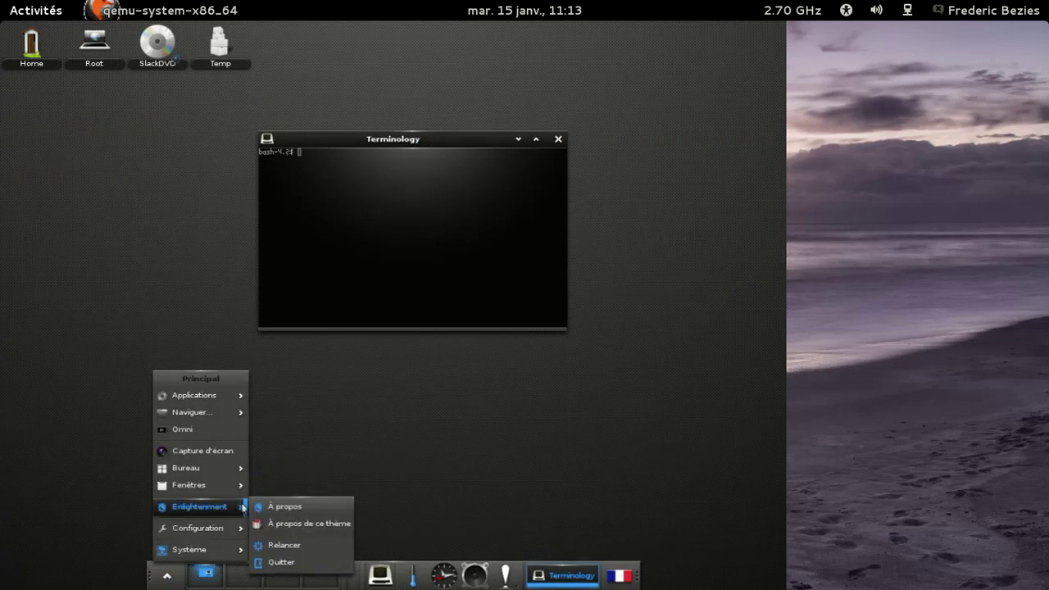
click(279, 508)
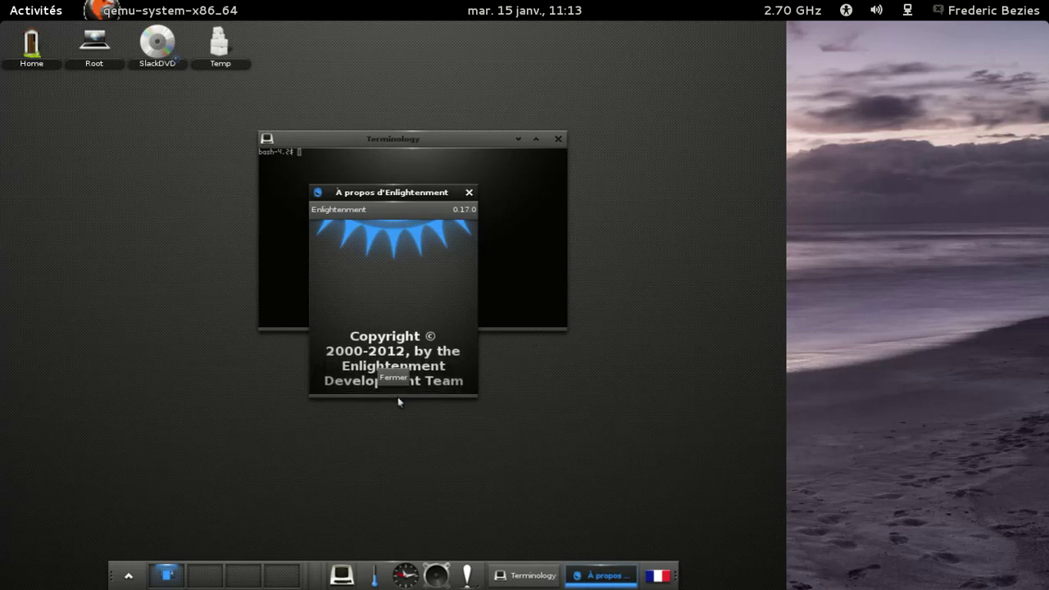
- Make the À propos d'Enlightenment window taller and arrange it side by side with the Terminology window without overlap
drag(399, 397, 395, 518)
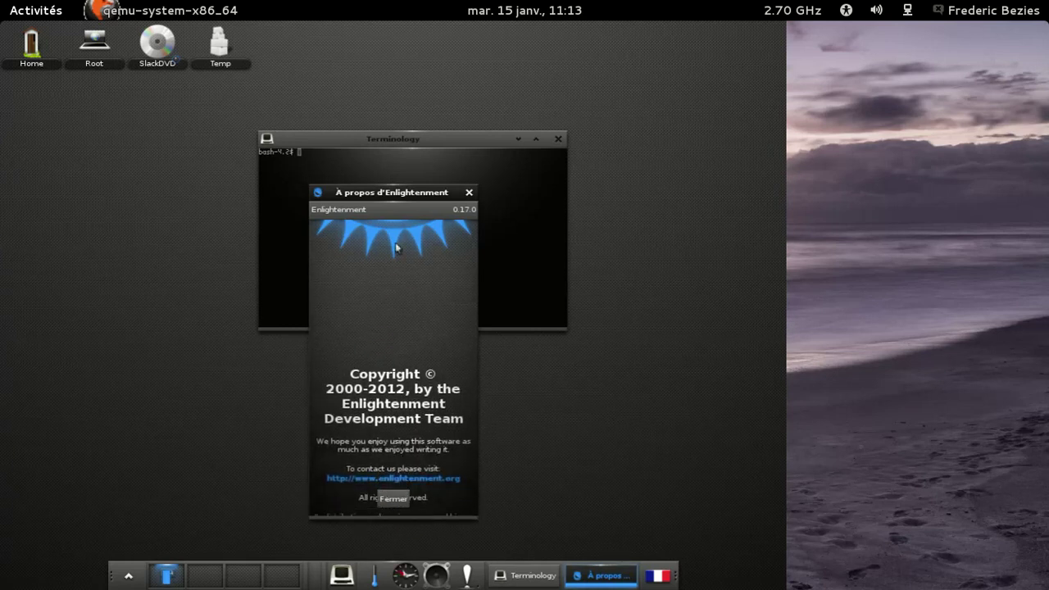
drag(386, 190, 604, 110)
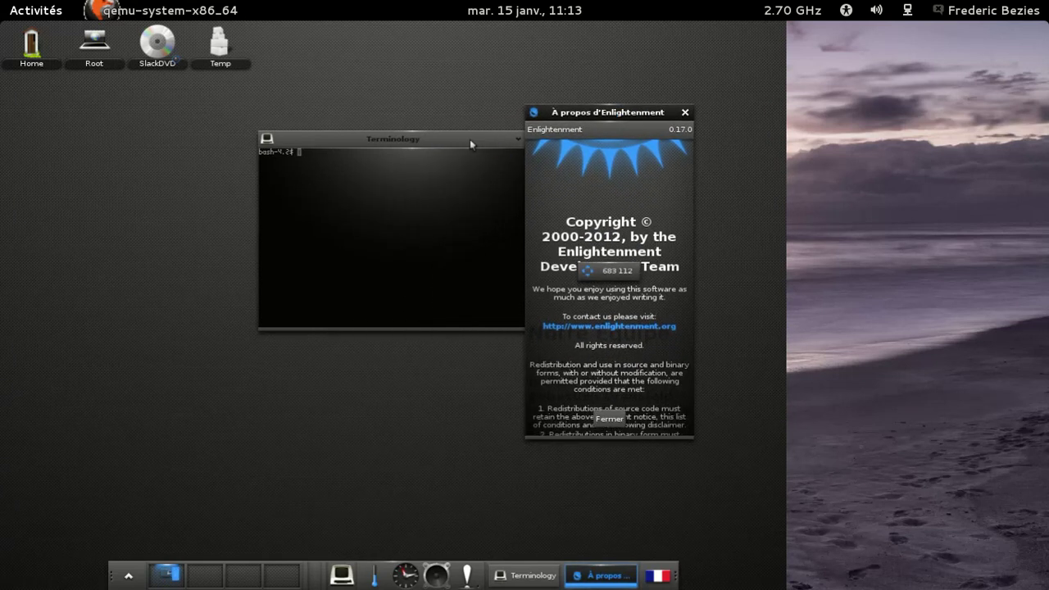
drag(450, 145, 158, 95)
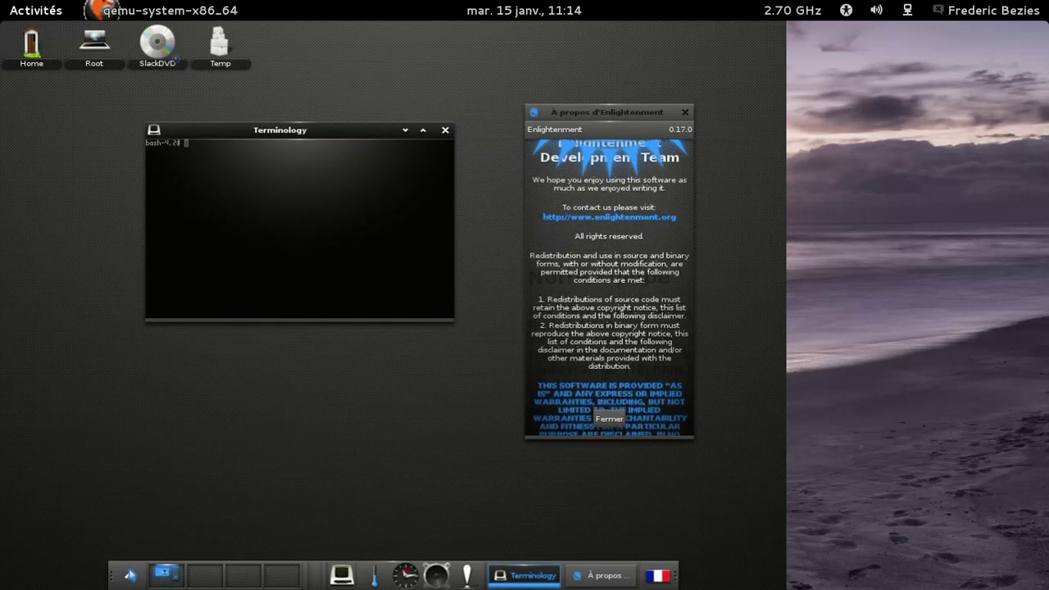
- Try to launch the ev image viewer from the Graphics applications, and close the dialog it produces
click(128, 575)
mouse_move(168, 397)
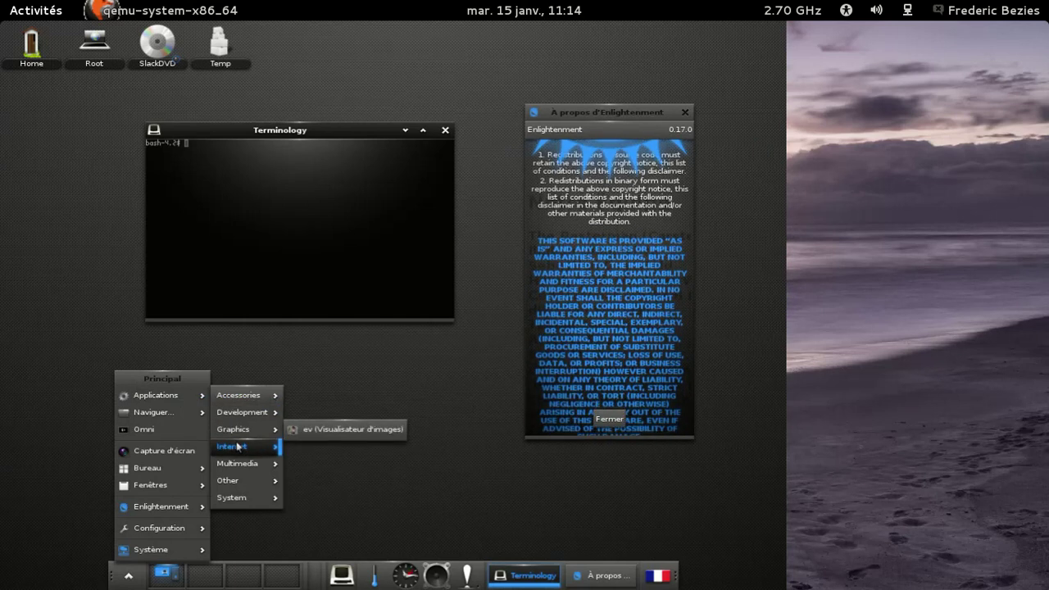
mouse_move(237, 446)
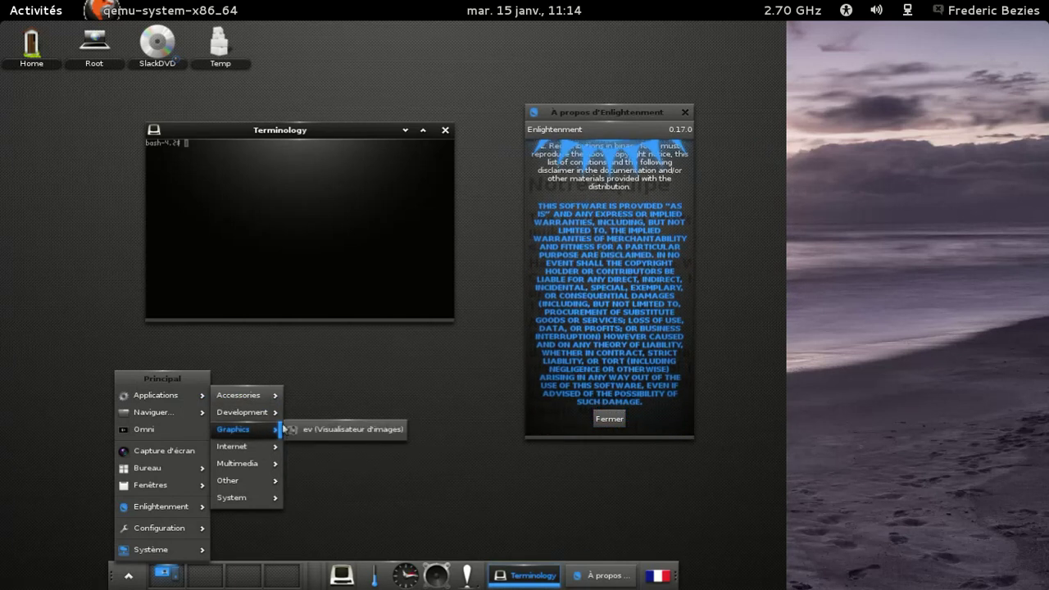
click(305, 431)
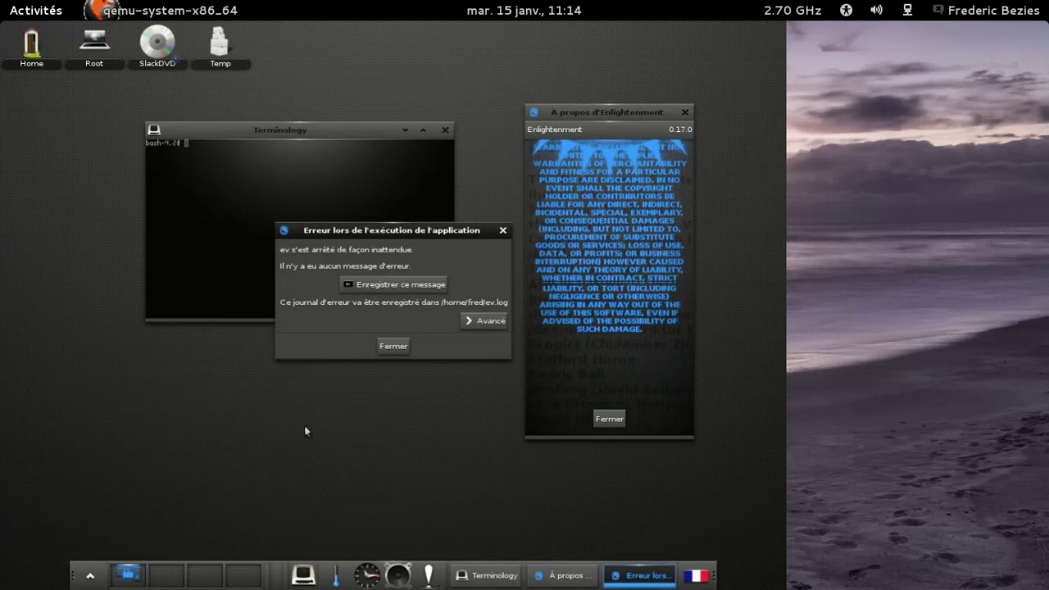
click(393, 346)
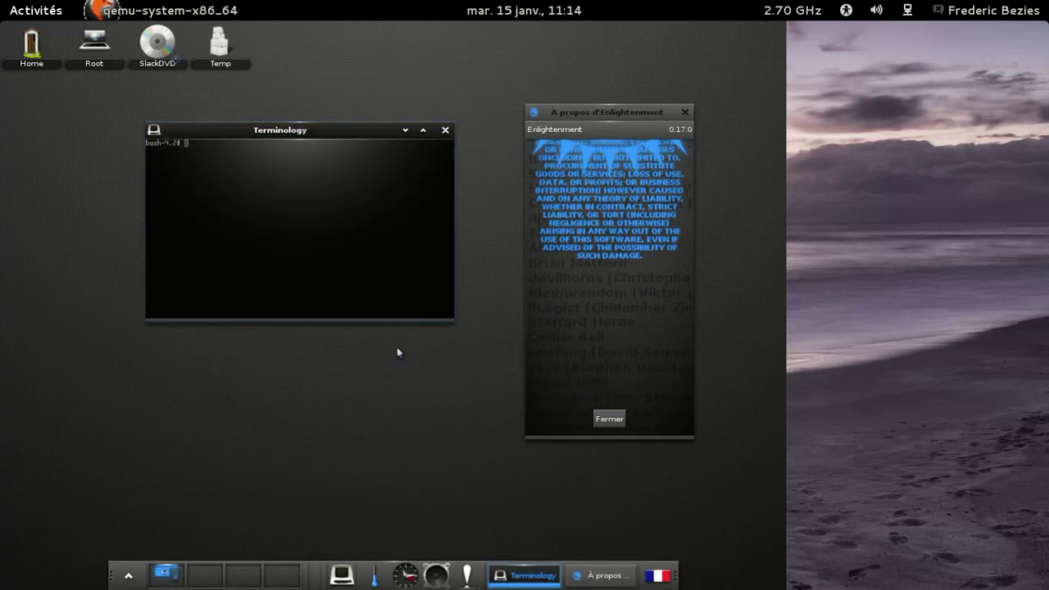
click(131, 575)
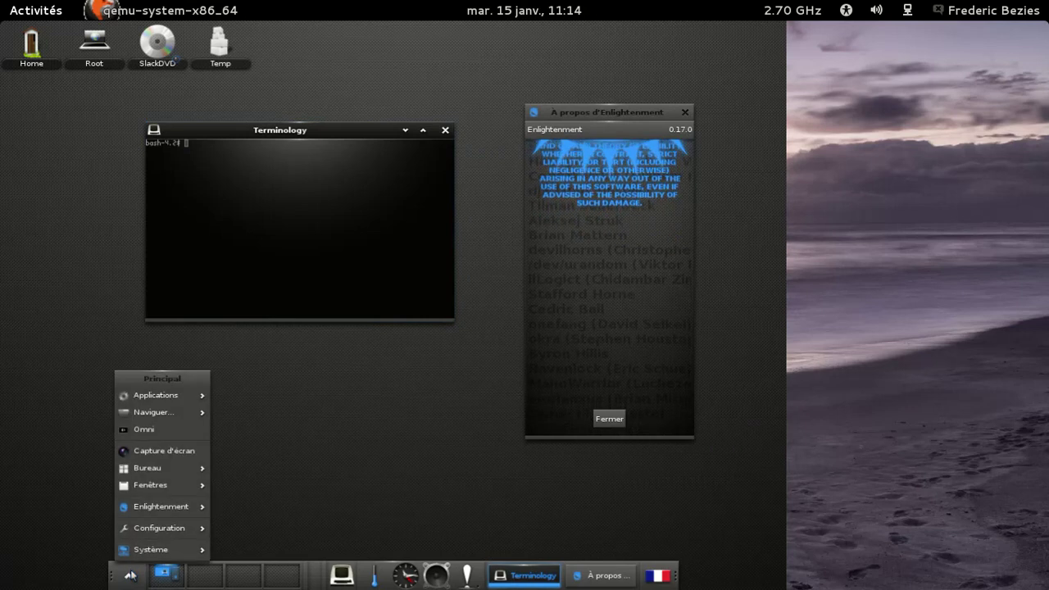
click(433, 477)
- Examine the general and sound card settings of the Mélangeur gadget, and close them without changes
right_click(437, 579)
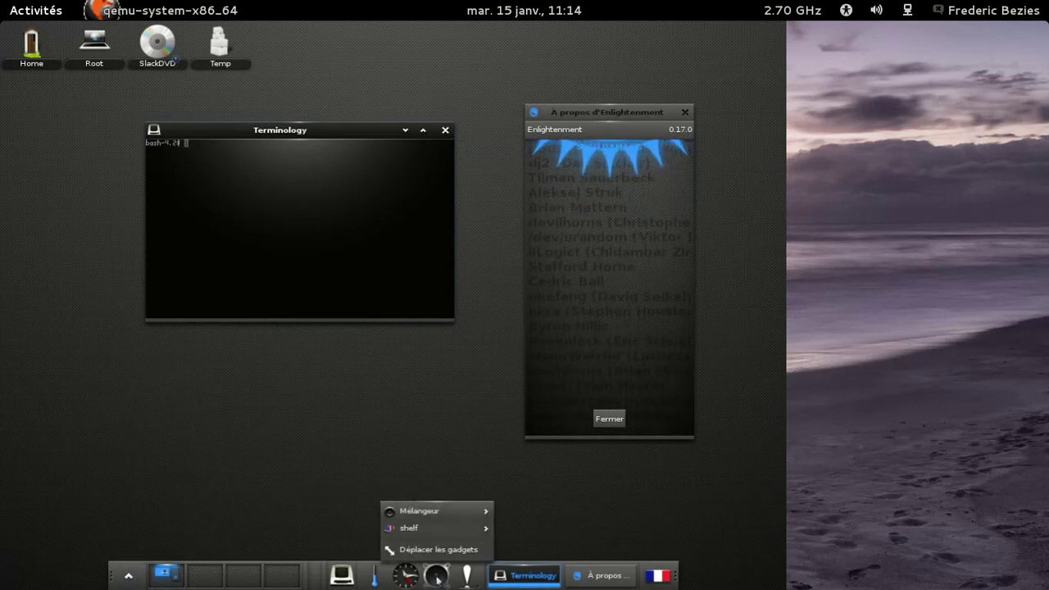
mouse_move(456, 514)
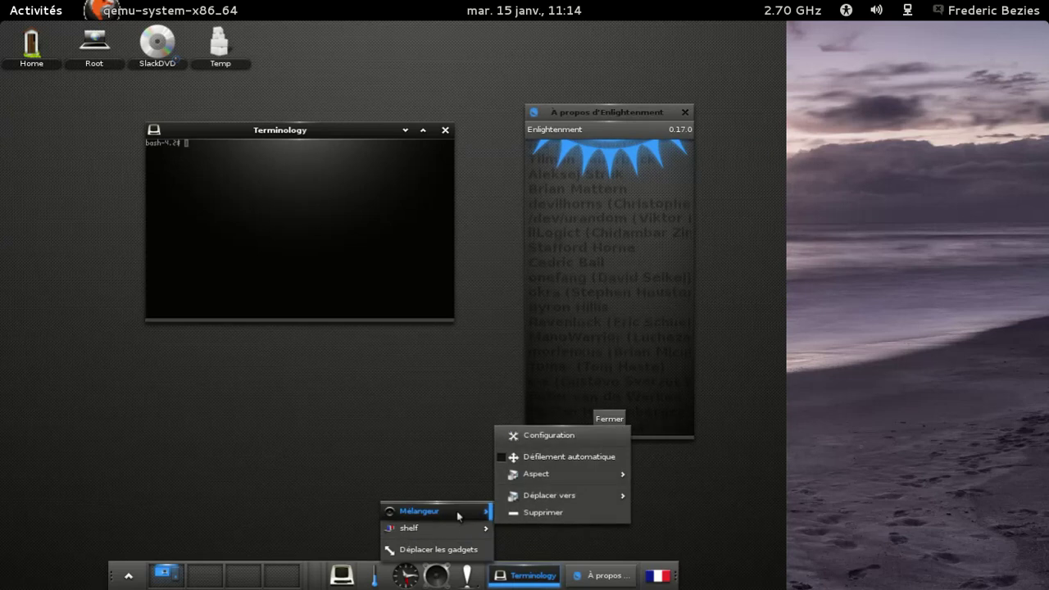
click(543, 430)
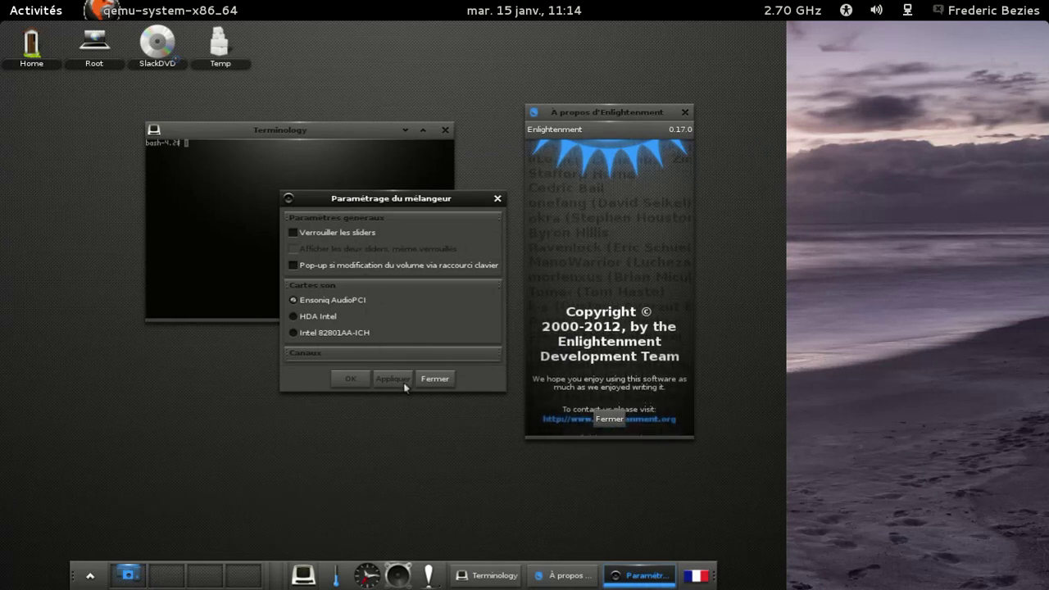
click(434, 380)
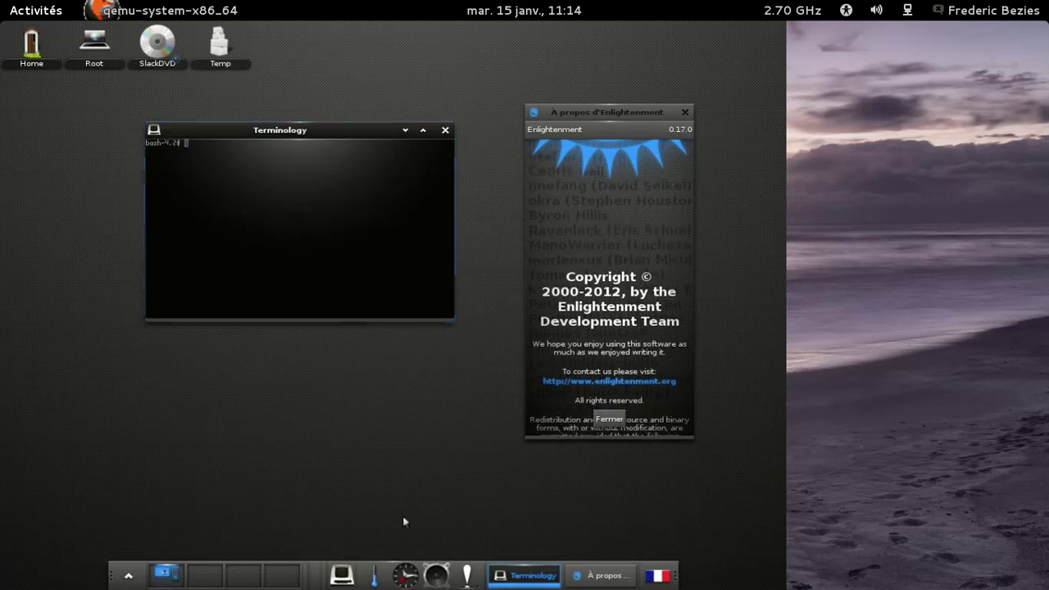
- Raise both volume sliders of the mixer gadget to the maximum and close its popup
click(437, 577)
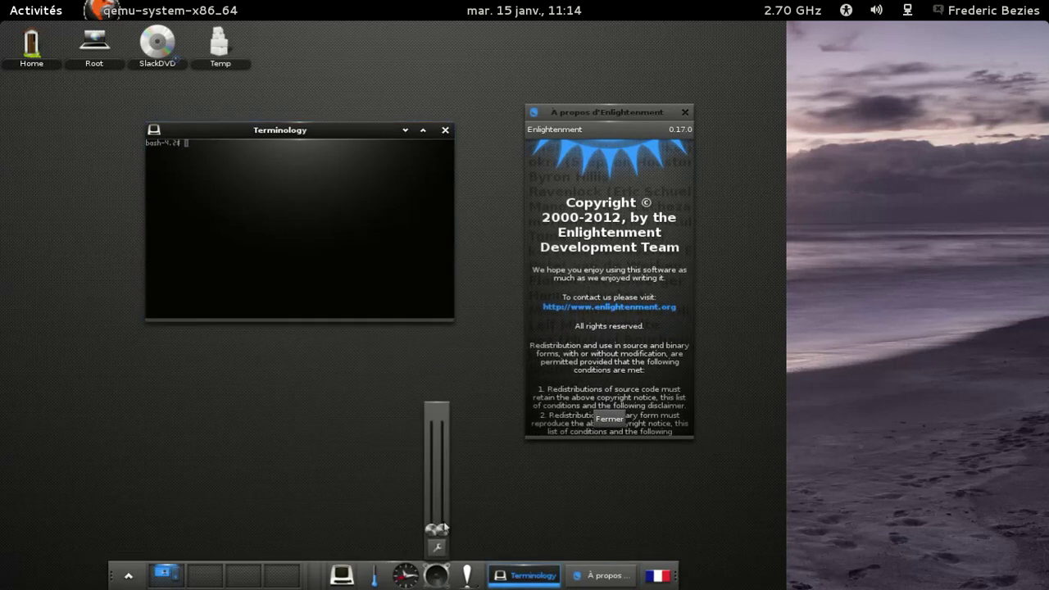
drag(442, 509, 450, 421)
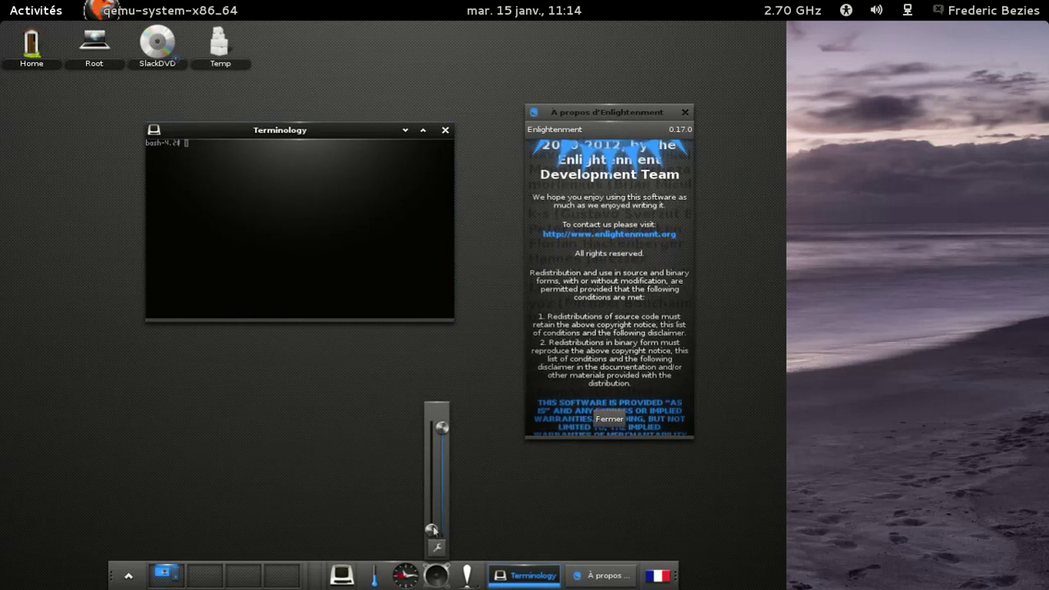
drag(433, 533, 442, 418)
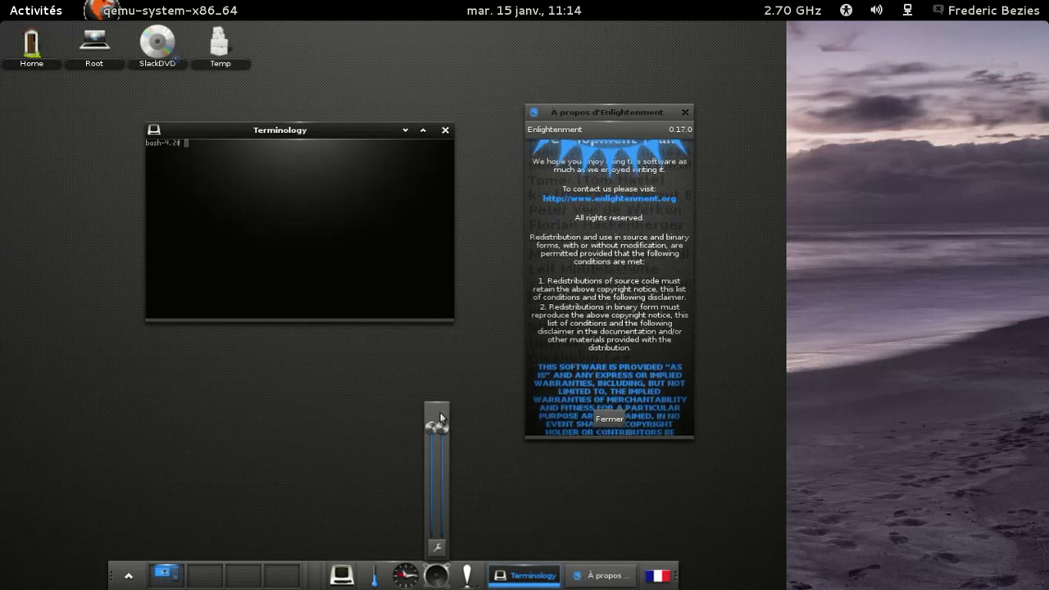
click(383, 490)
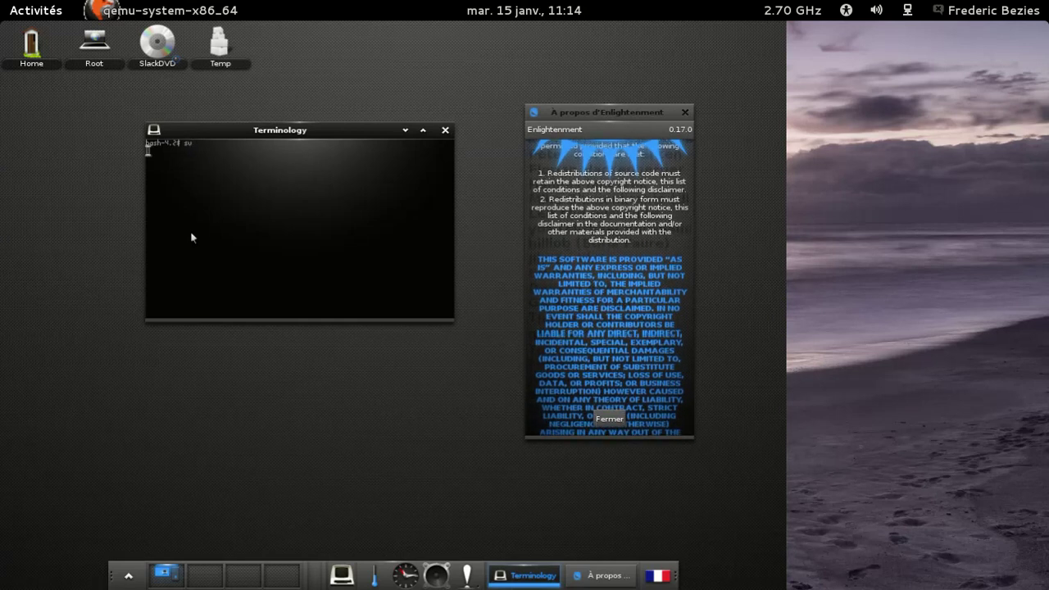
- Complete the switch to the root account with su by submitting its password in Terminology
key(Return)
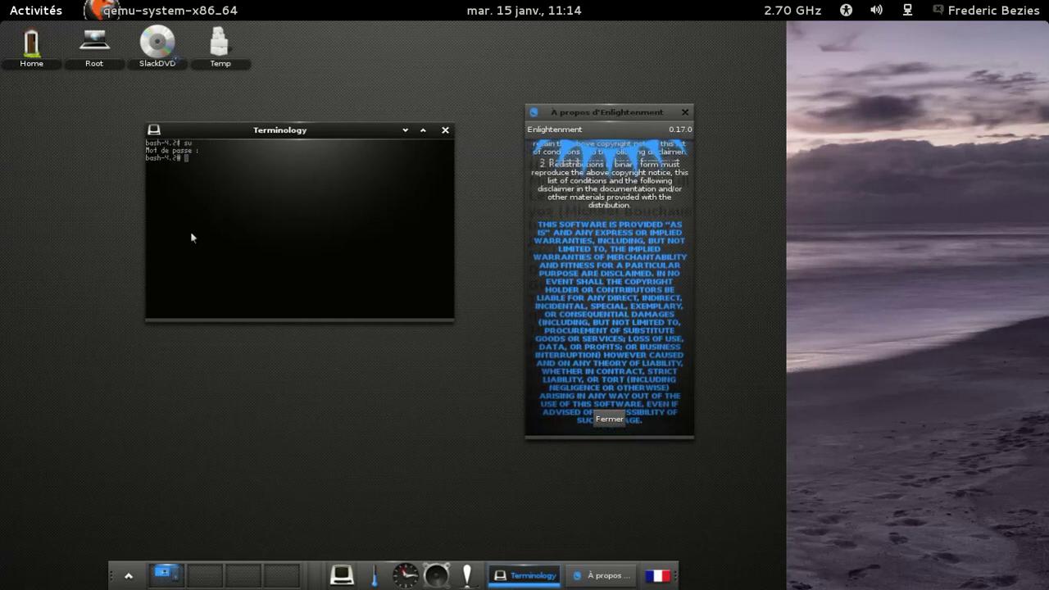
text(install)
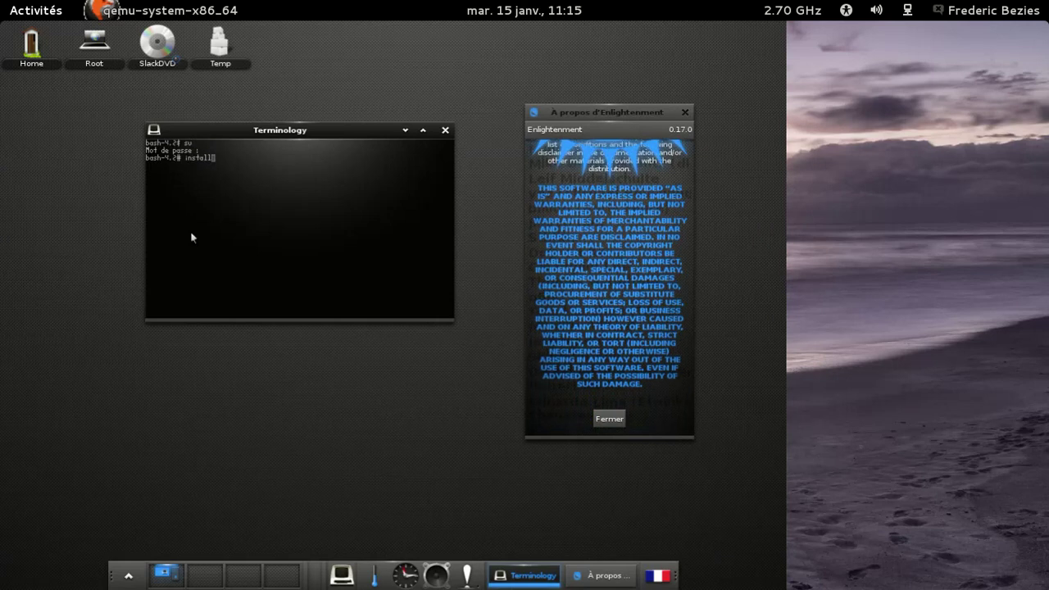
key(BackSpace)
key(BackSpace)
key(BackSpace)
key(BackSpace)
key(BackSpace)
key(BackSpace)
key(BackSpace)
- Install Firefox with the command slackpkg install firefox, accepting the selected mozilla-firefox-18.0 package
text(sl)
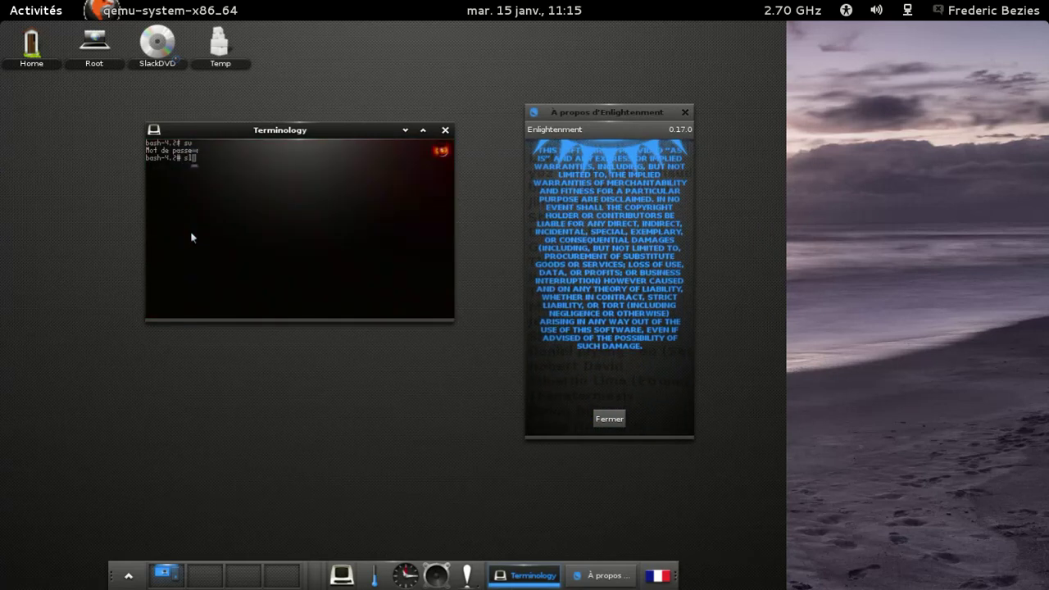
text(ackpkg install firef)
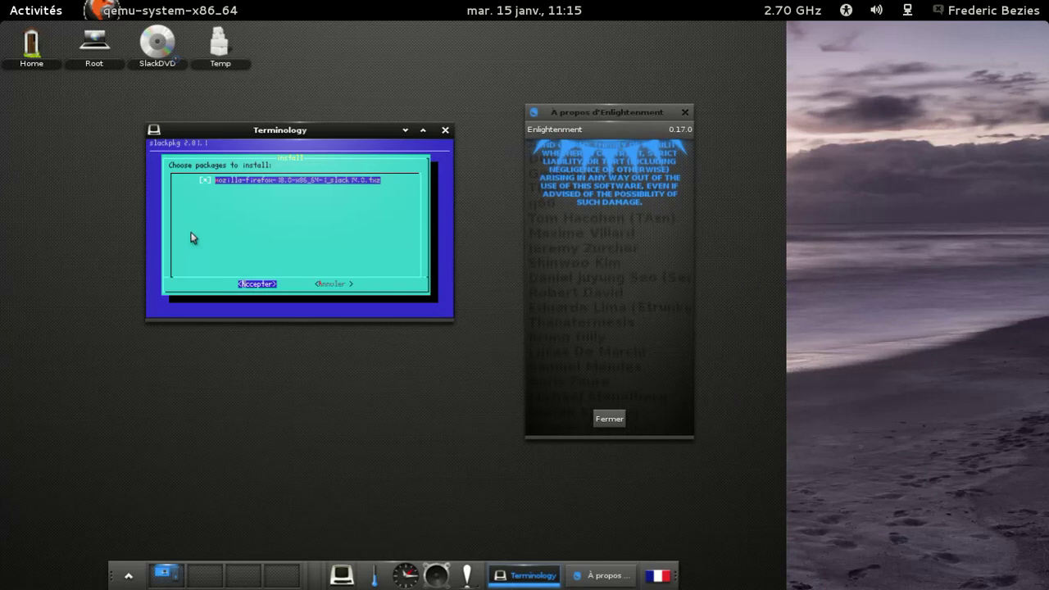
key(Return)
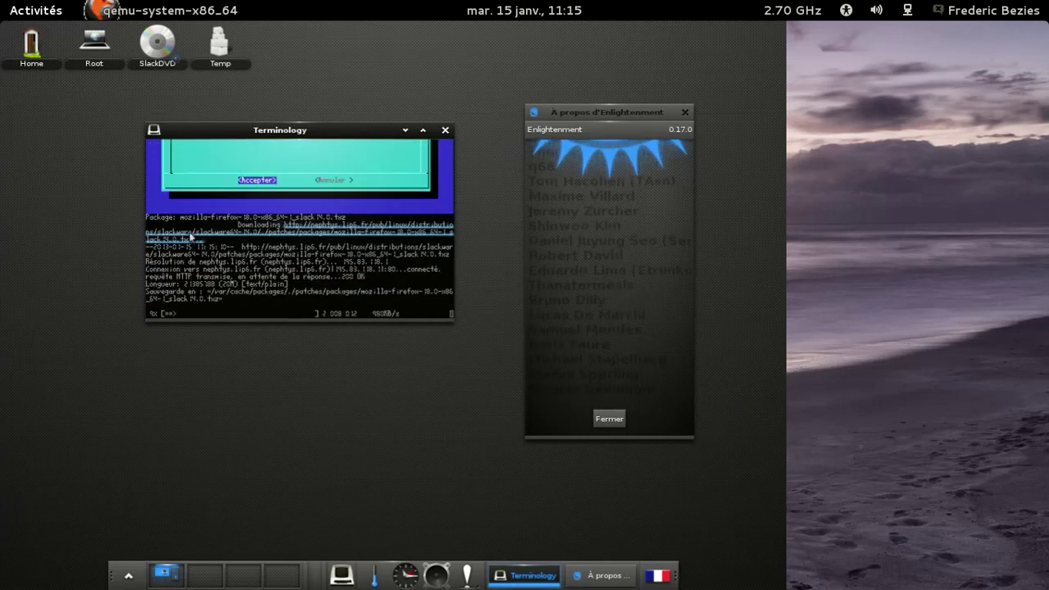
- Open the Home folder from the desktop and close the À propos d'Enlightenment window
double_click(29, 64)
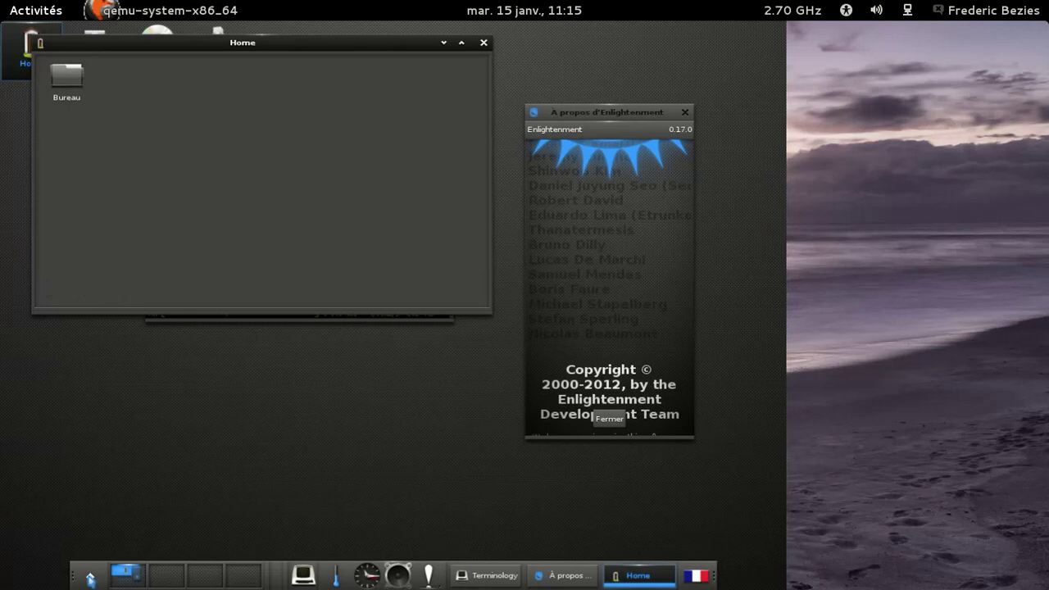
click(90, 576)
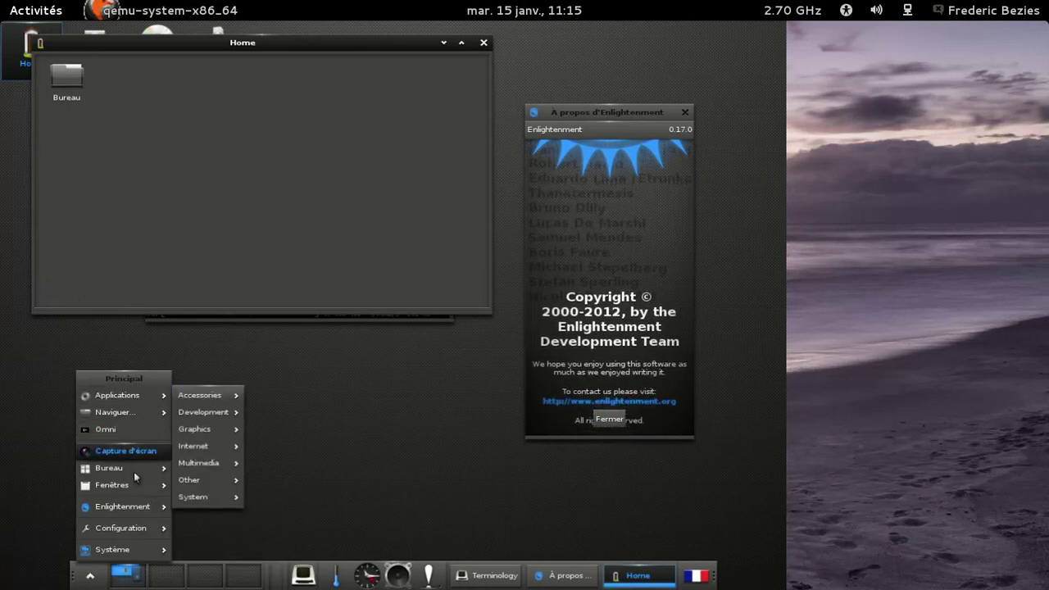
mouse_move(134, 473)
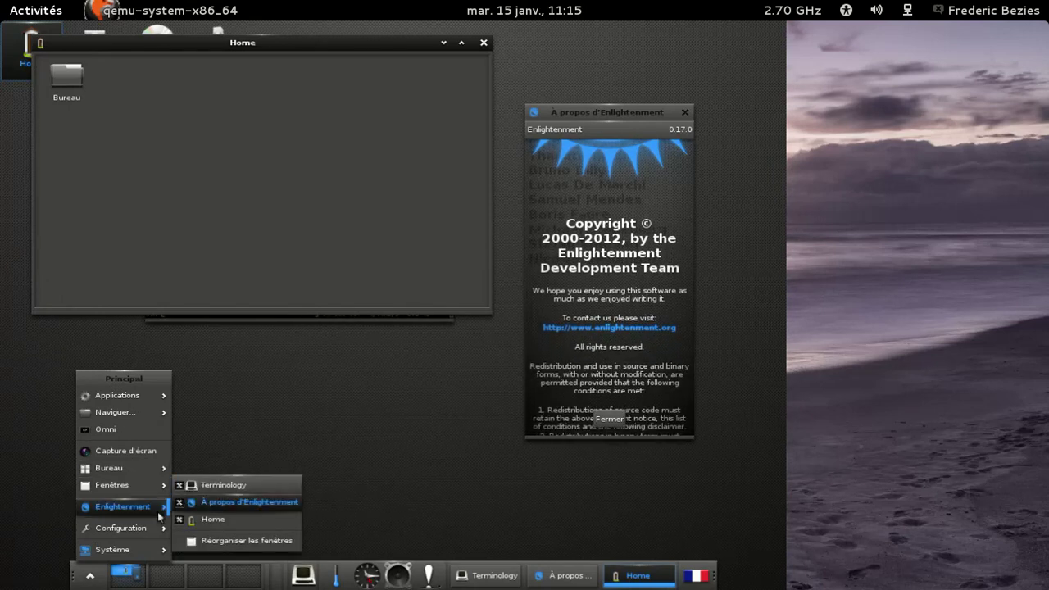
mouse_move(146, 533)
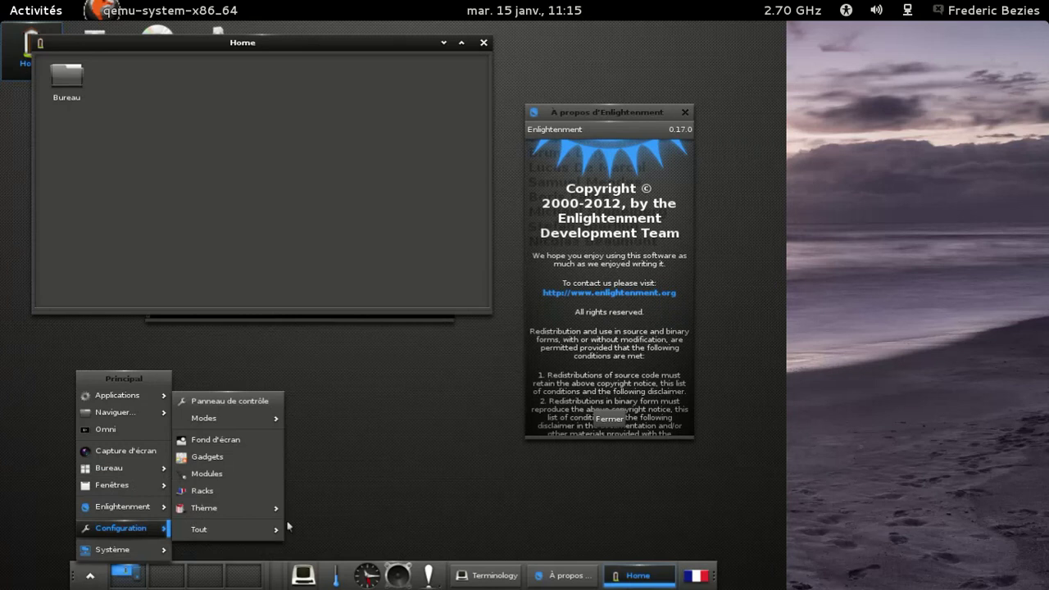
click(686, 118)
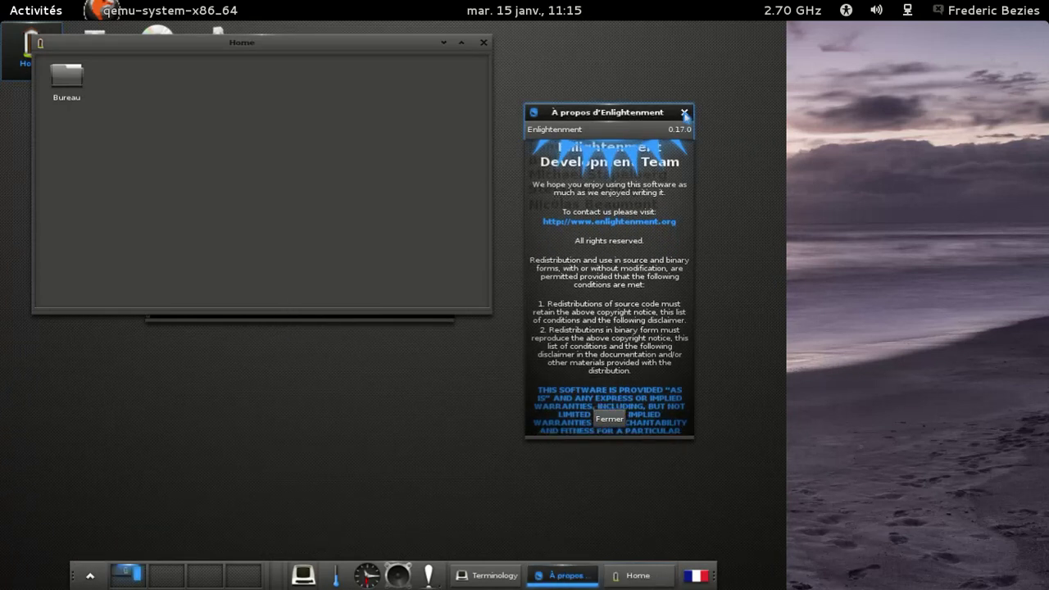
click(685, 114)
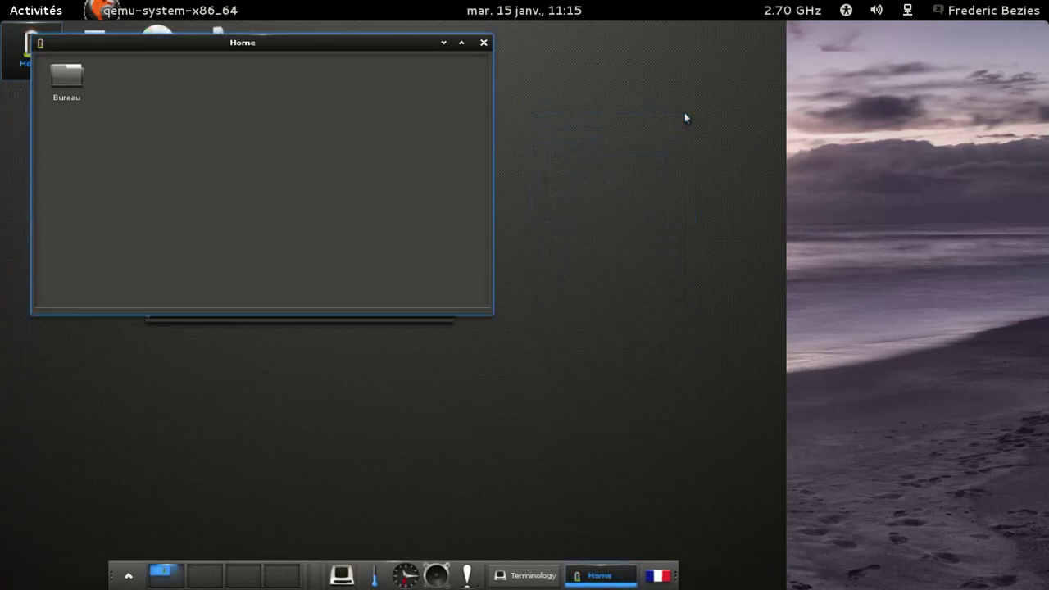
- Enable Barre d'outils and Barre latérale in the file manager's display settings, and move the home folder window down away from Terminology
click(126, 577)
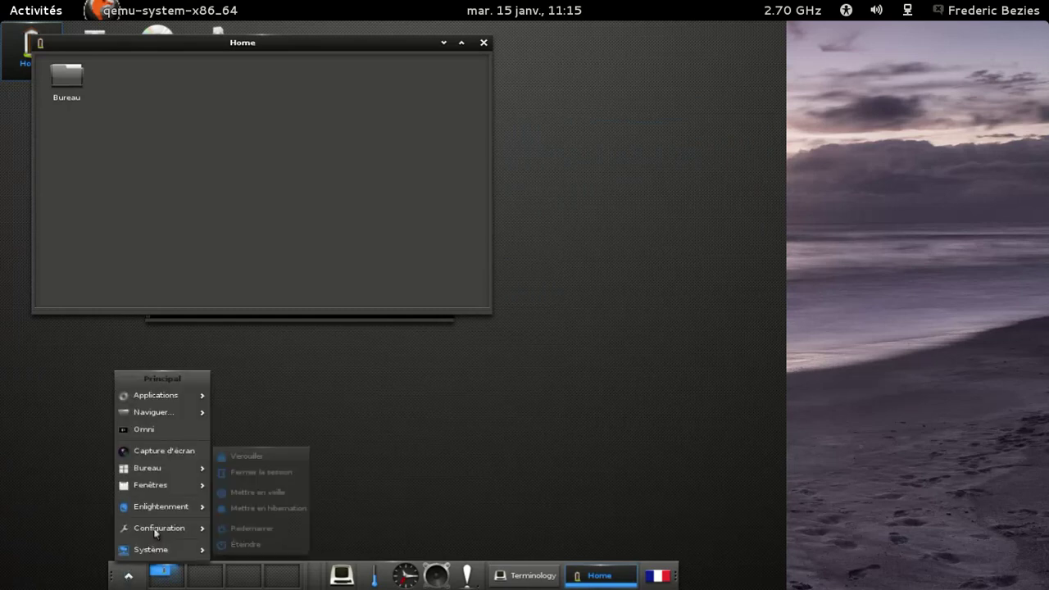
mouse_move(155, 534)
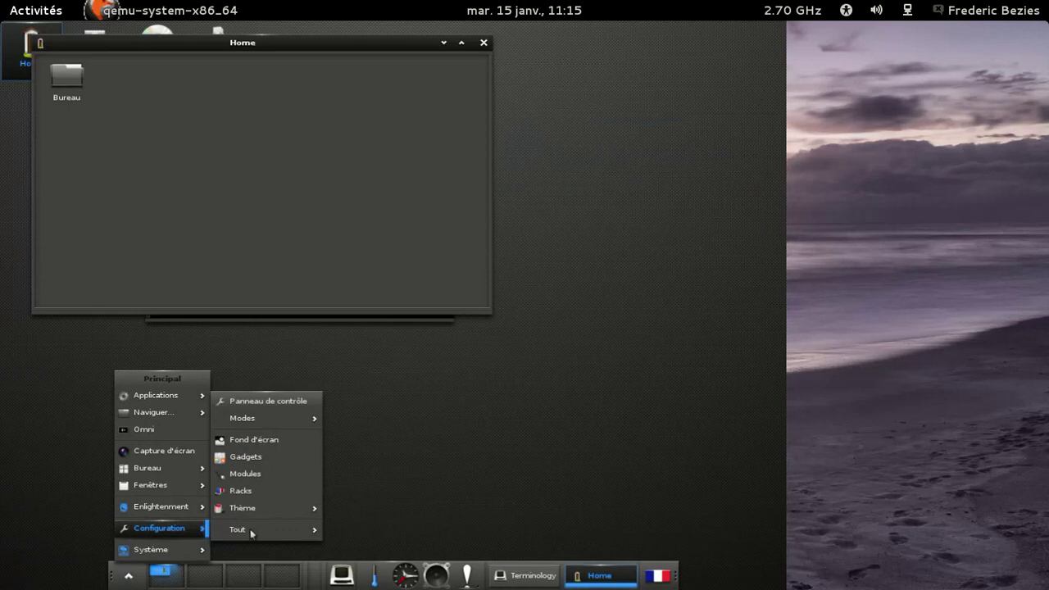
mouse_move(252, 534)
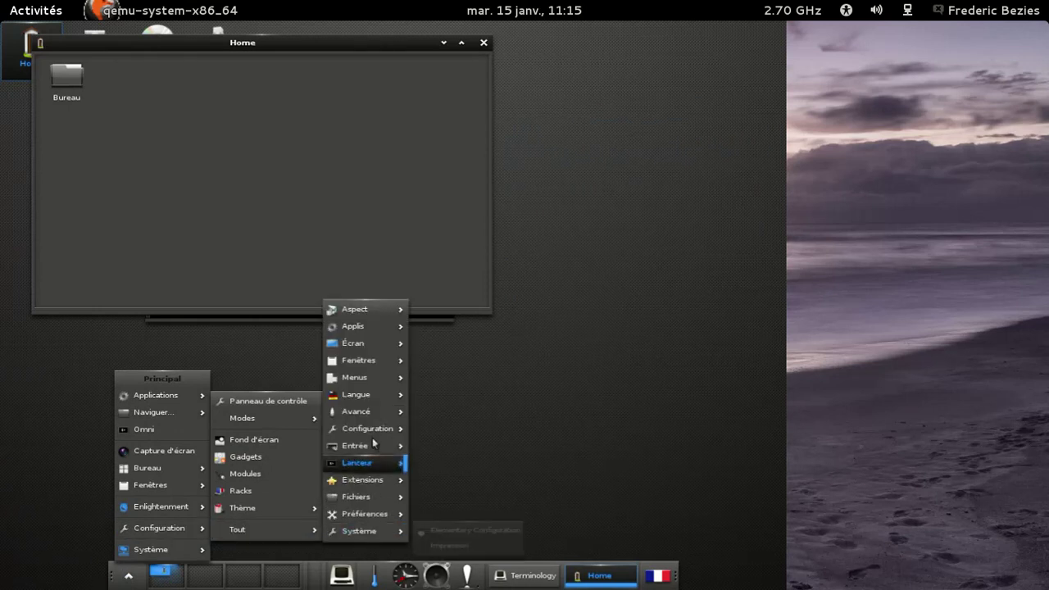
mouse_move(371, 431)
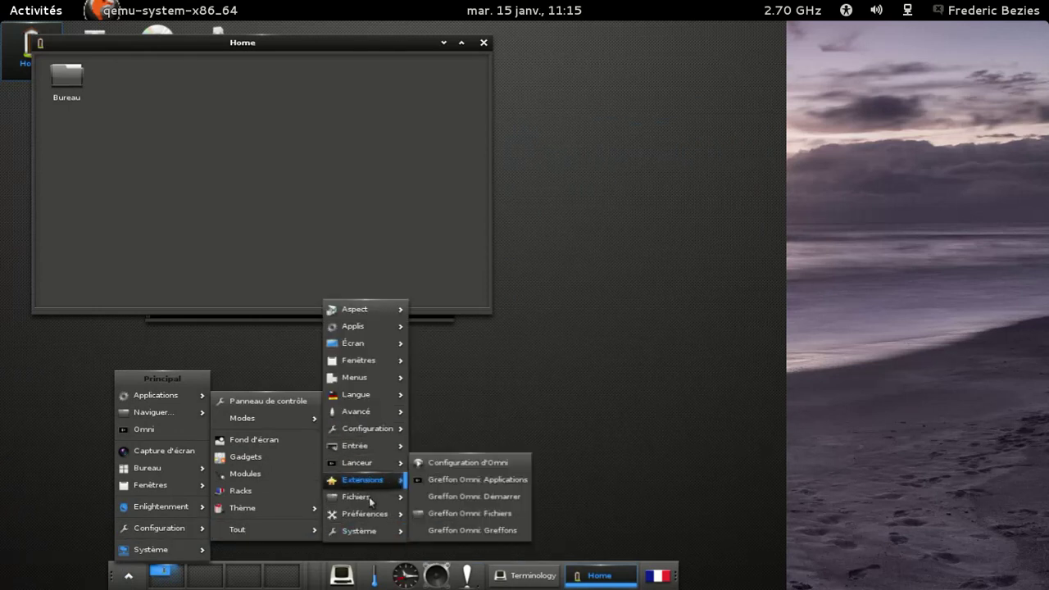
mouse_move(371, 502)
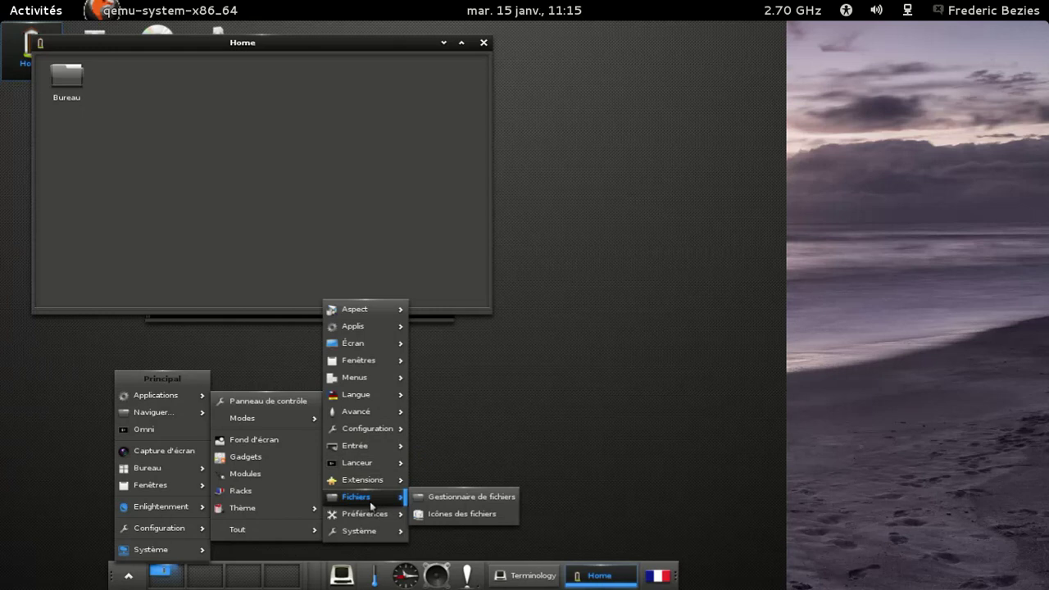
click(441, 503)
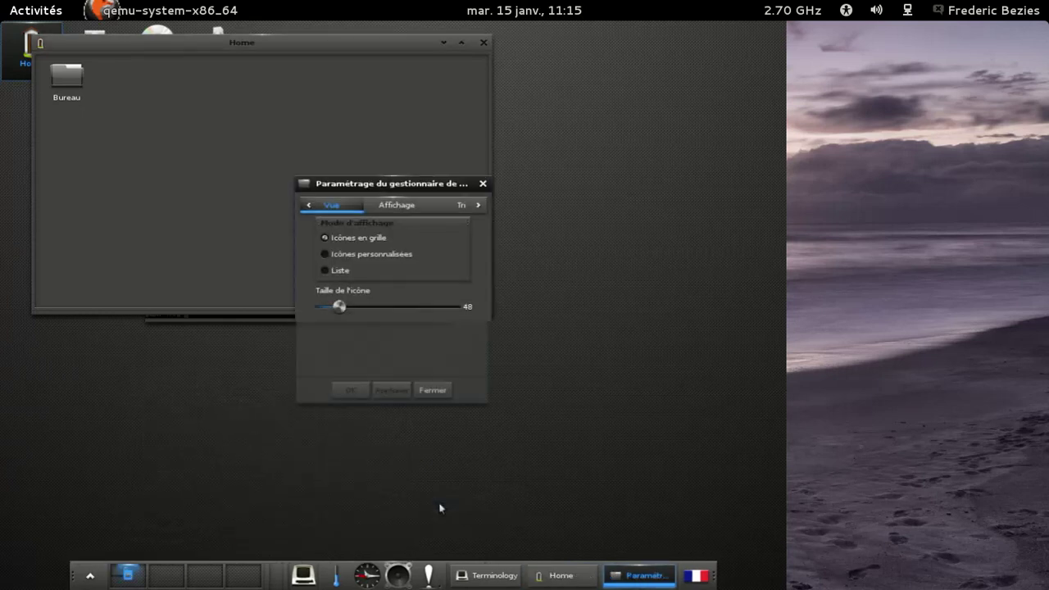
click(397, 205)
click(372, 275)
click(369, 289)
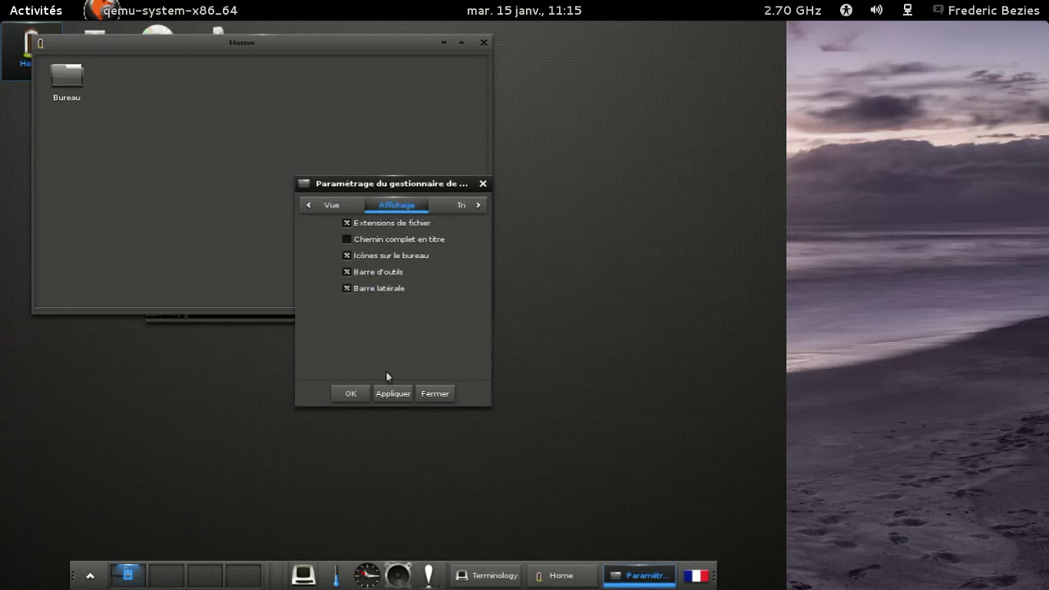
click(394, 397)
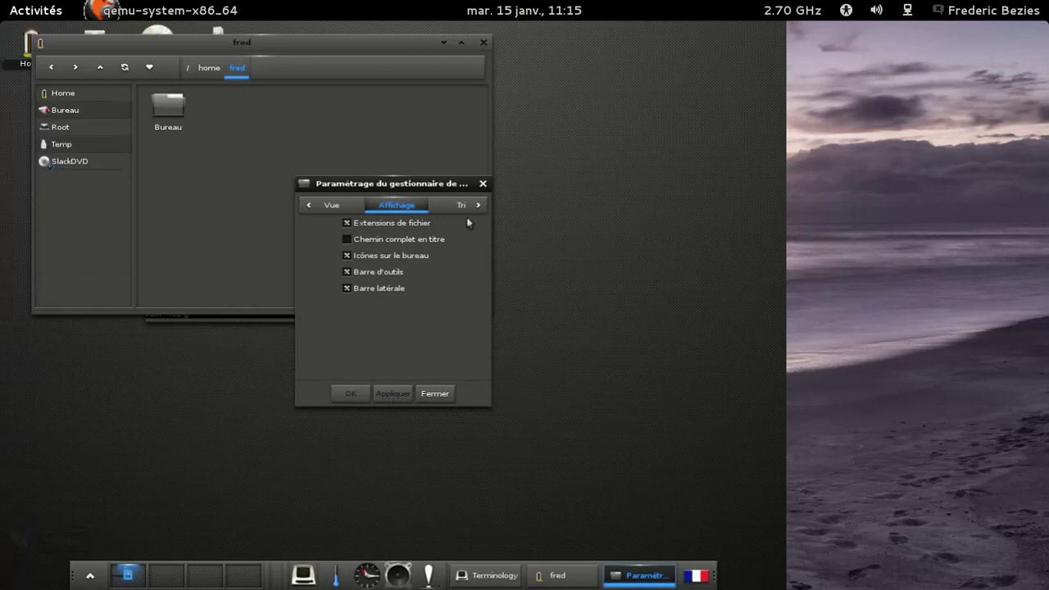
click(484, 184)
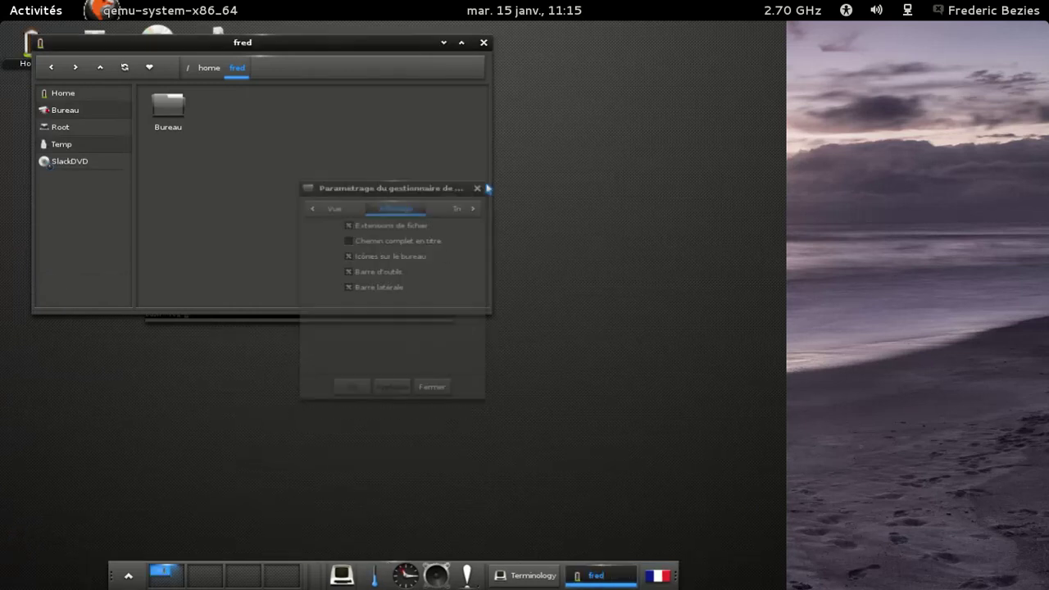
drag(356, 47, 585, 271)
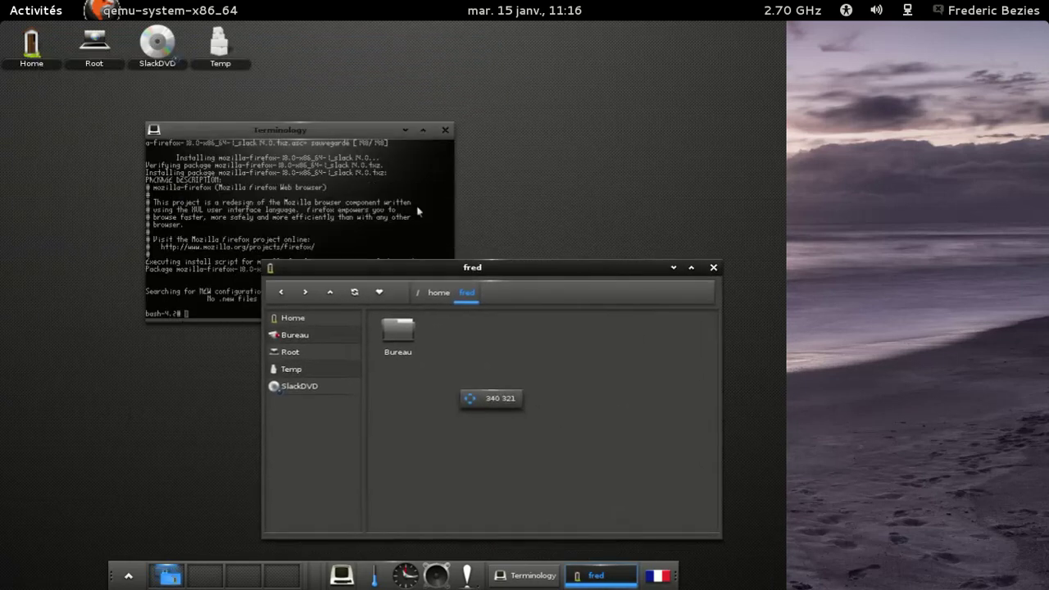
- Try to install the French Firefox language package firefox-i18n-fr with slackpkg in Terminology
click(363, 185)
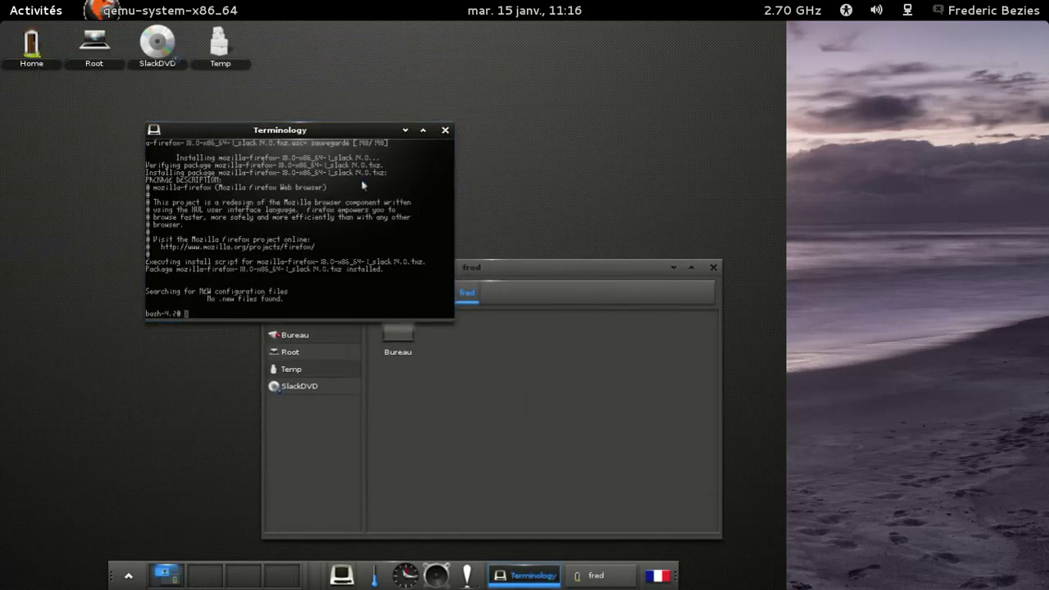
key(Up)
text(-i)
key(Tab)
text(18n-fr)
key(Return)
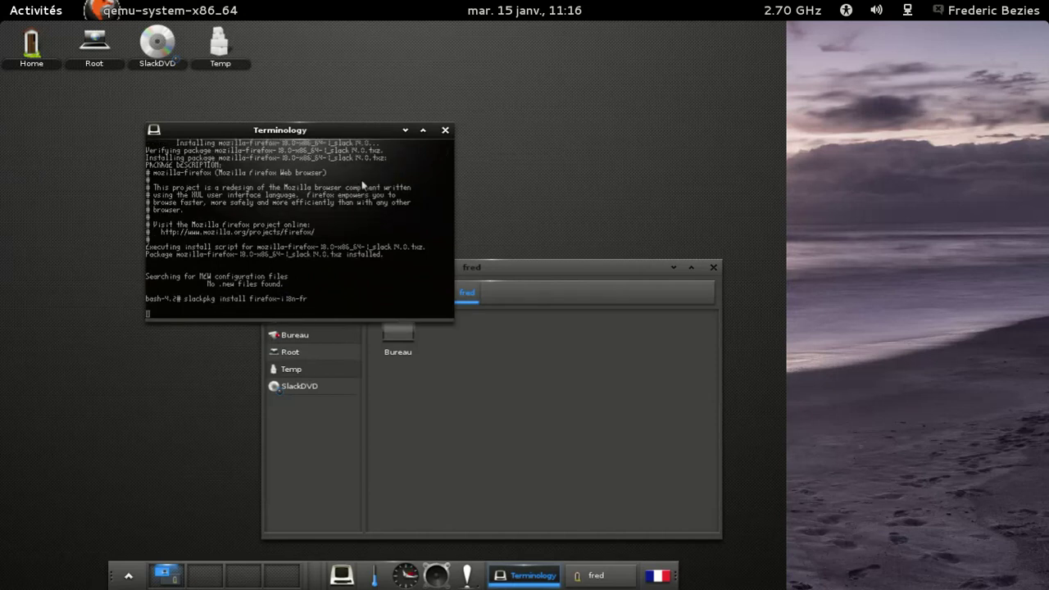
- Try to install the language package under the name firefox-l10n-fr with slackpkg
key(Up)
key(Left)
key(Left)
key(Left)
key(BackSpace)
key(BackSpace)
key(BackSpace)
key(BackSpace)
text(l10n)
key(Return)
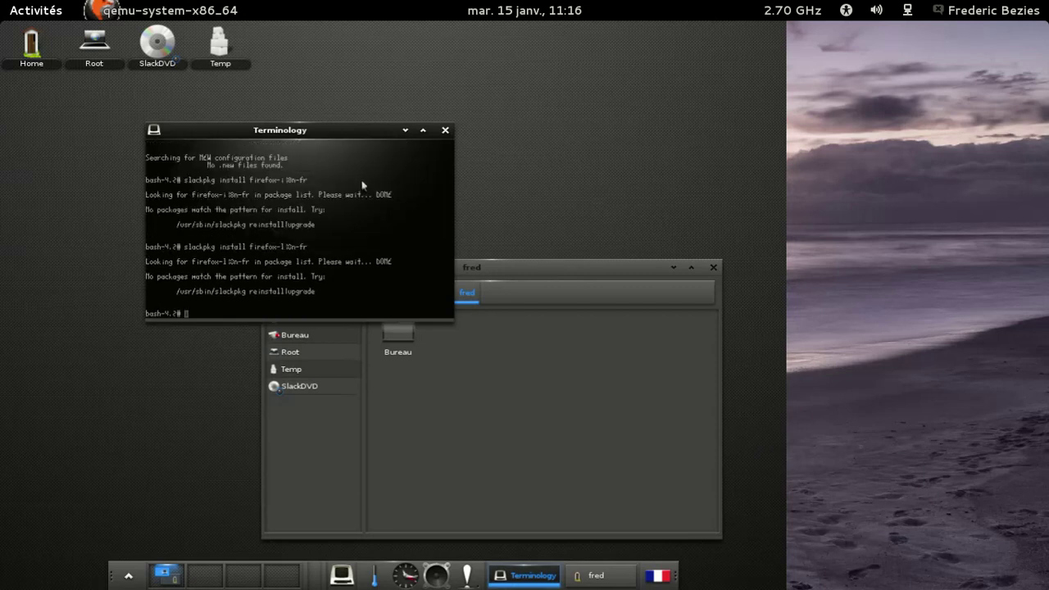
- Try to install the language package under the name firefox-fr with slackpkg
key(Up)
key(Left)
key(Left)
key(Left)
key(BackSpace)
key(BackSpace)
key(BackSpace)
key(BackSpace)
key(Return)
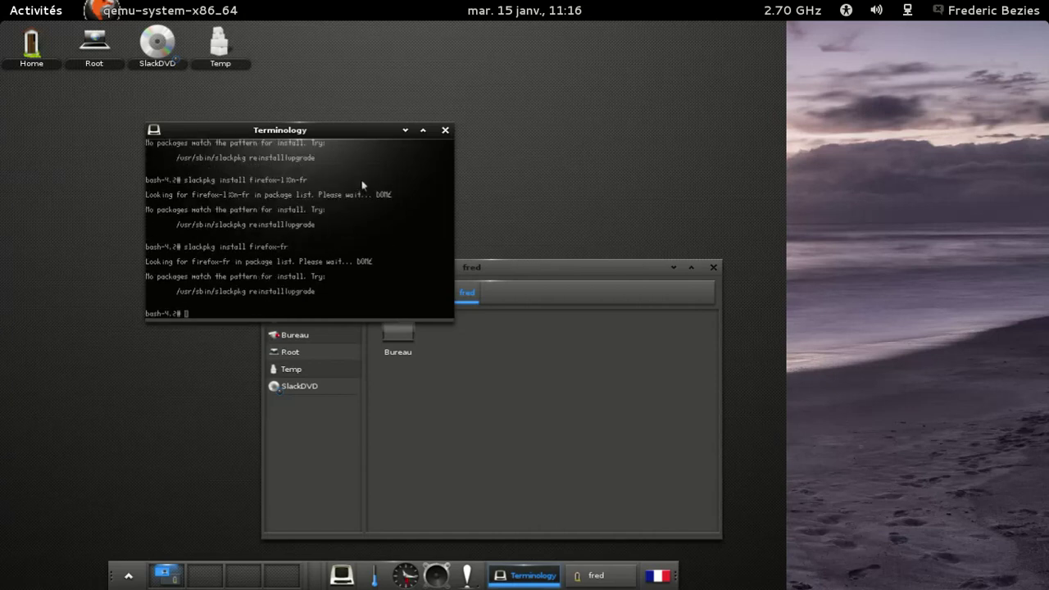
- Try to install the language package under the name firefox-i18n with slackpkg
key(Up)
key(BackSpace)
key(BackSpace)
text(l18n)
key(Return)
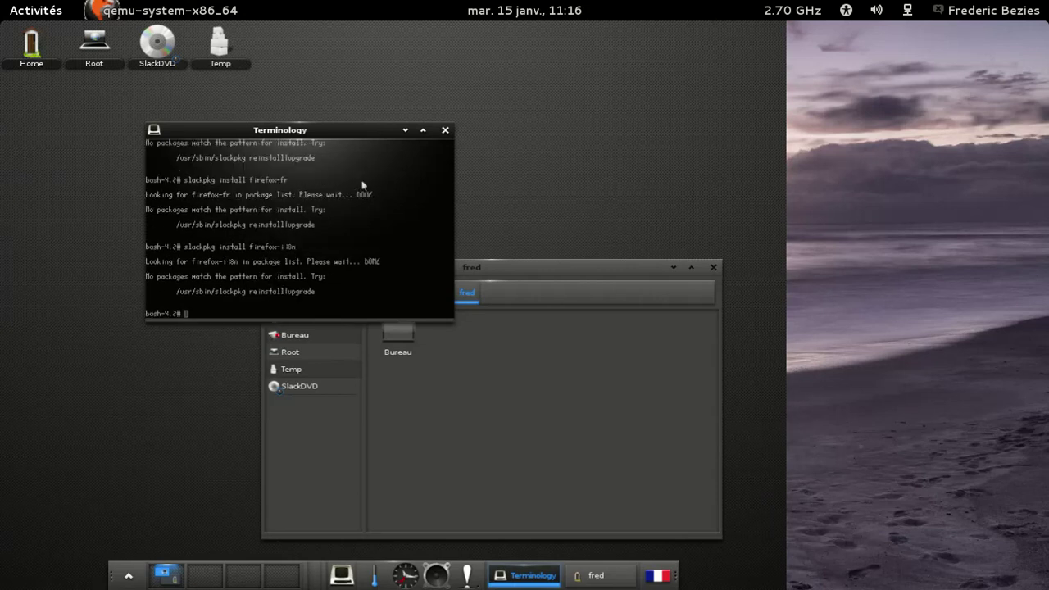
- List the packages matching firefox with the command slackpkg search firefox | more
text(slacpkg)
text(search firefox | more)
key(Return)
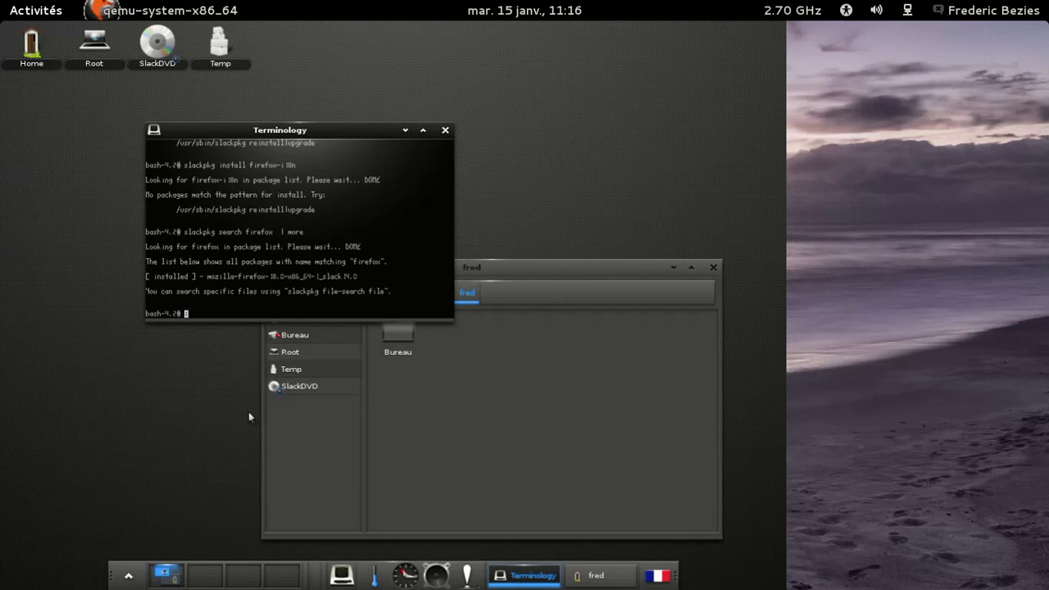
- Check the Internet category of the installed applications for a Firefox entry
click(130, 576)
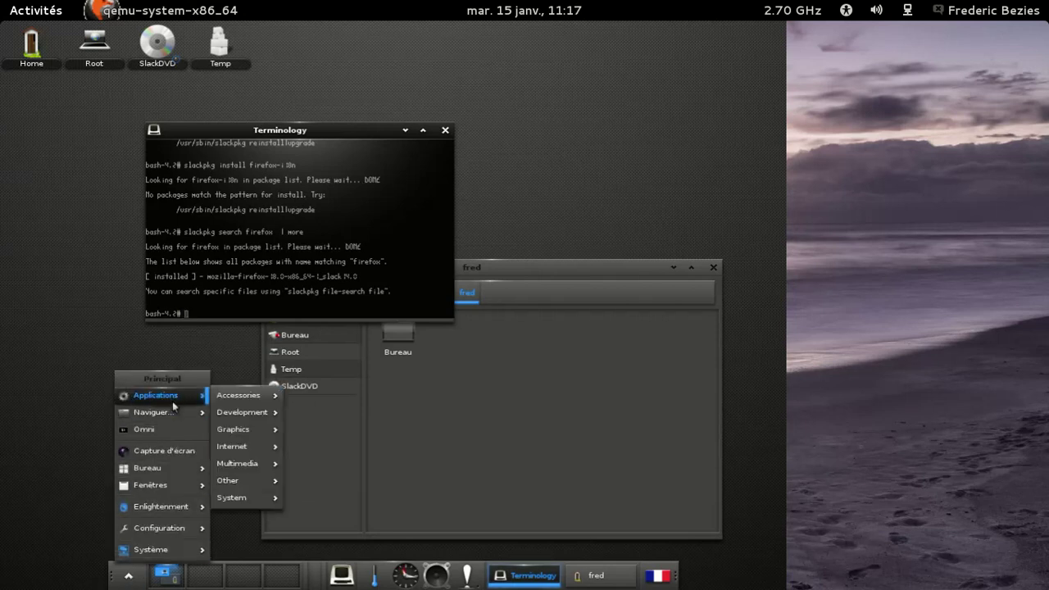
mouse_move(172, 412)
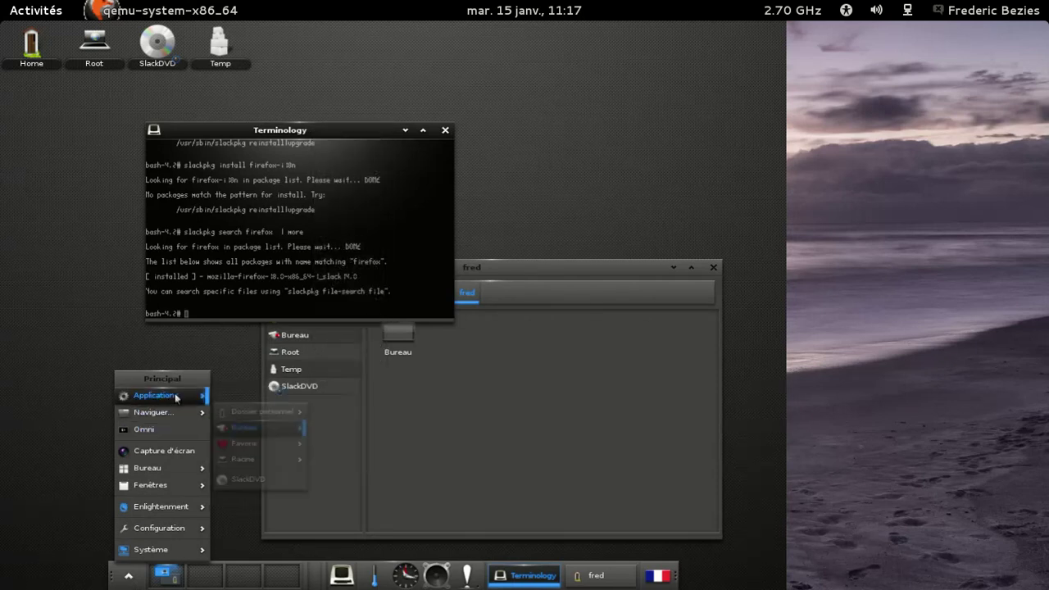
mouse_move(164, 395)
mouse_move(237, 447)
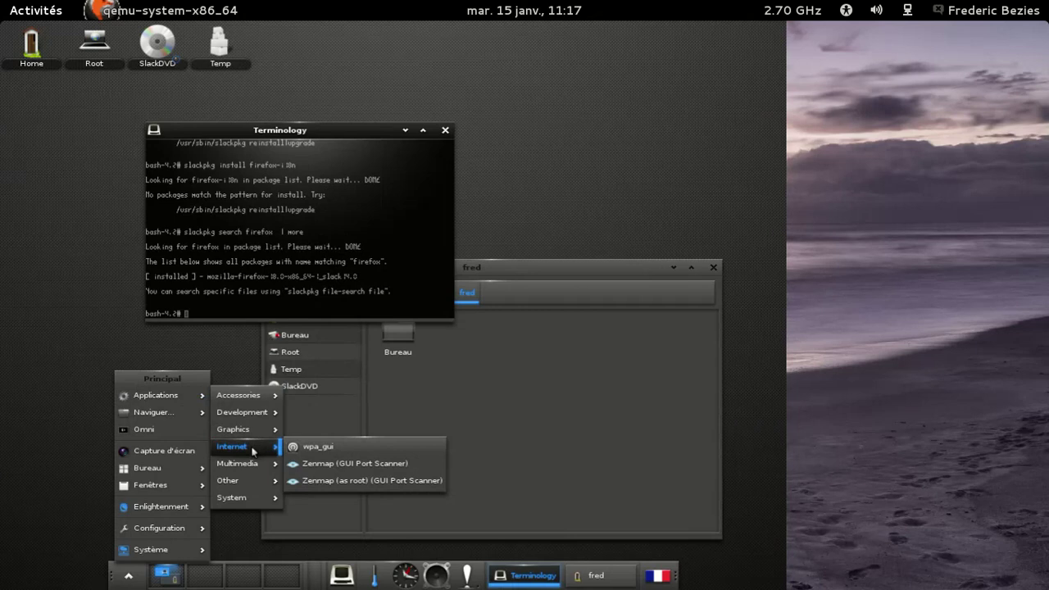
click(219, 297)
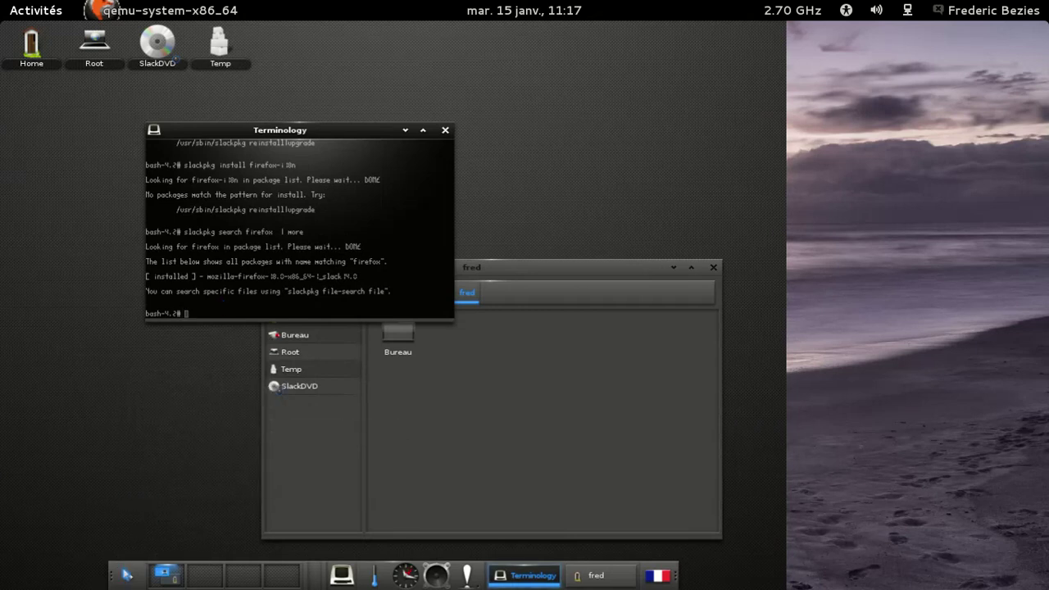
click(127, 575)
mouse_move(157, 554)
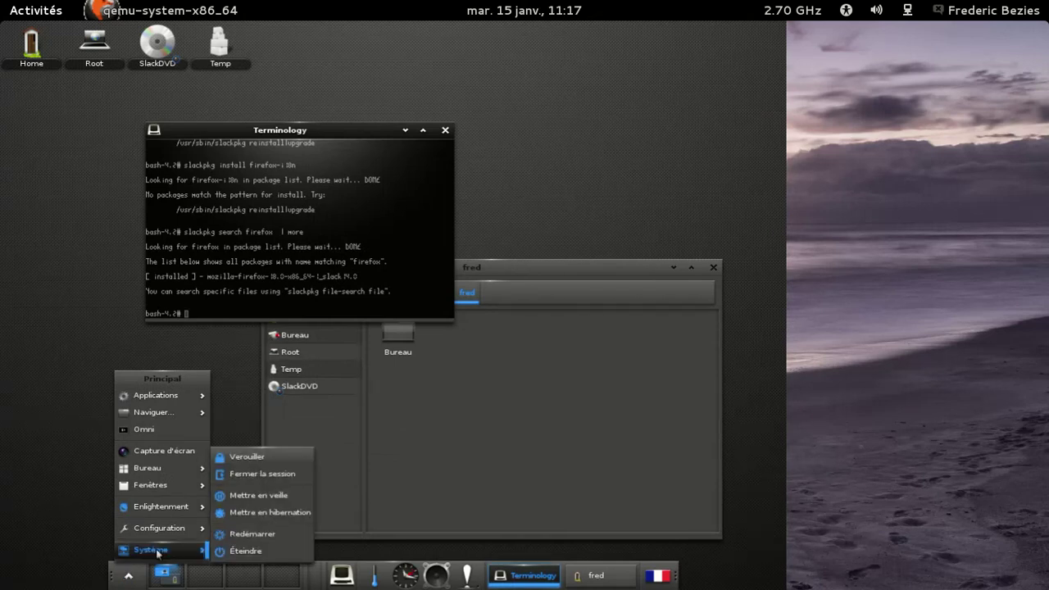
mouse_move(171, 503)
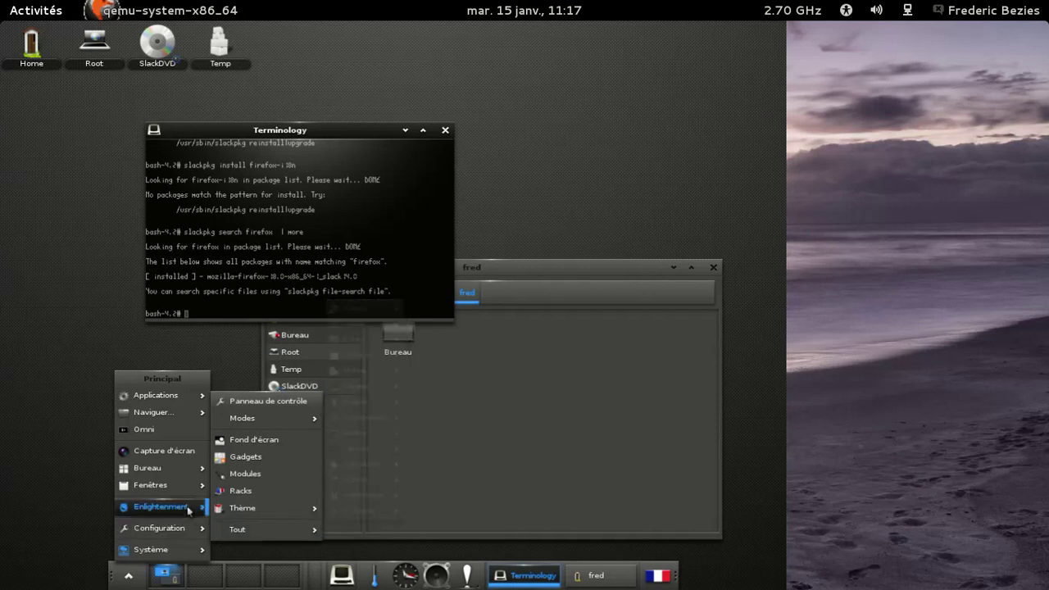
click(236, 559)
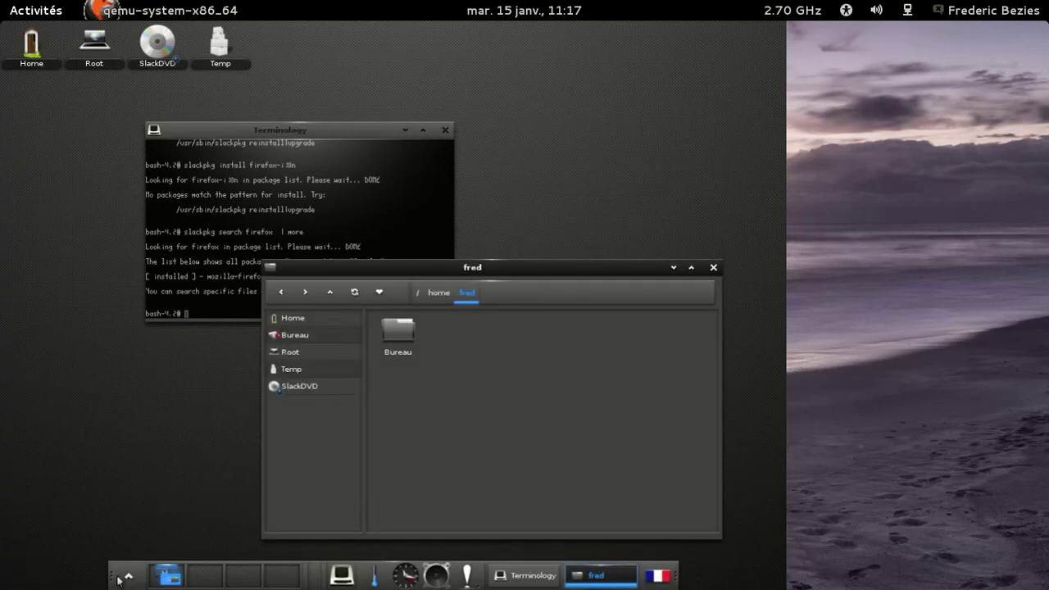
- Launch Firefox from the Internet applications, make it the default browser and close its Welcome to Firefox page
click(127, 576)
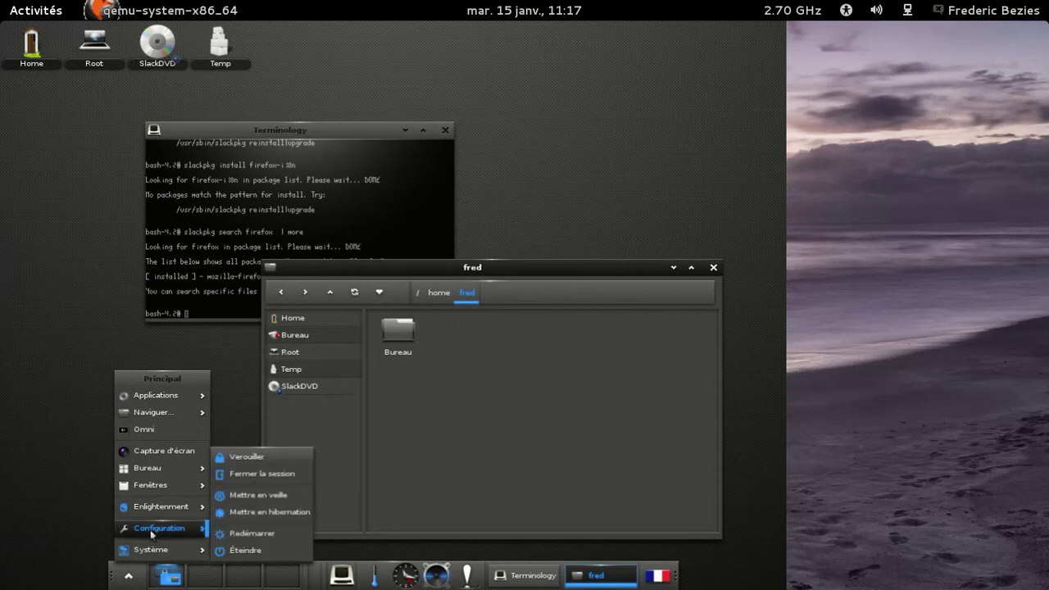
mouse_move(151, 531)
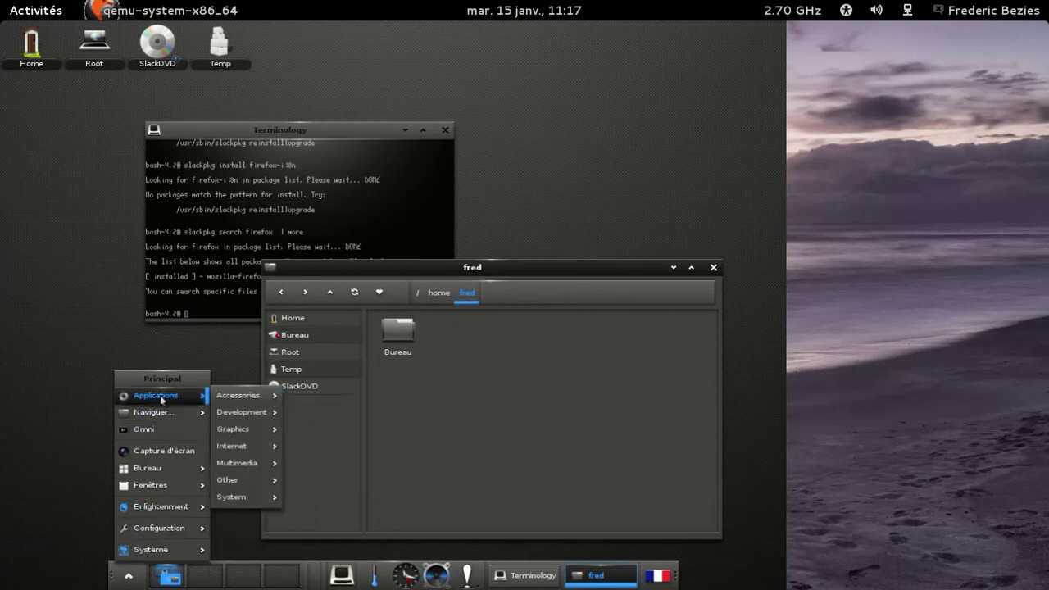
mouse_move(164, 412)
mouse_move(156, 395)
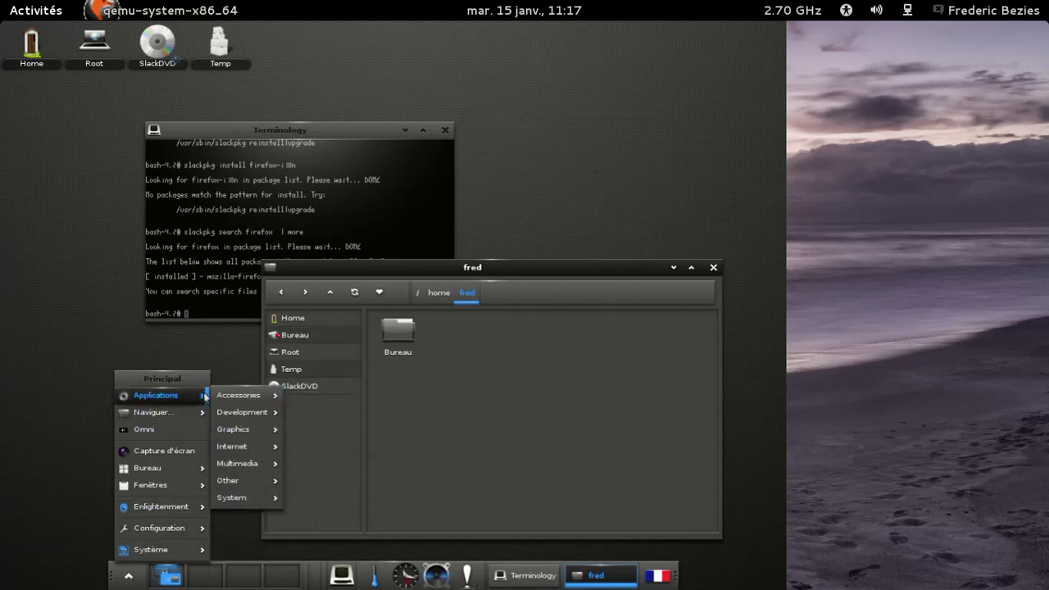
mouse_move(246, 446)
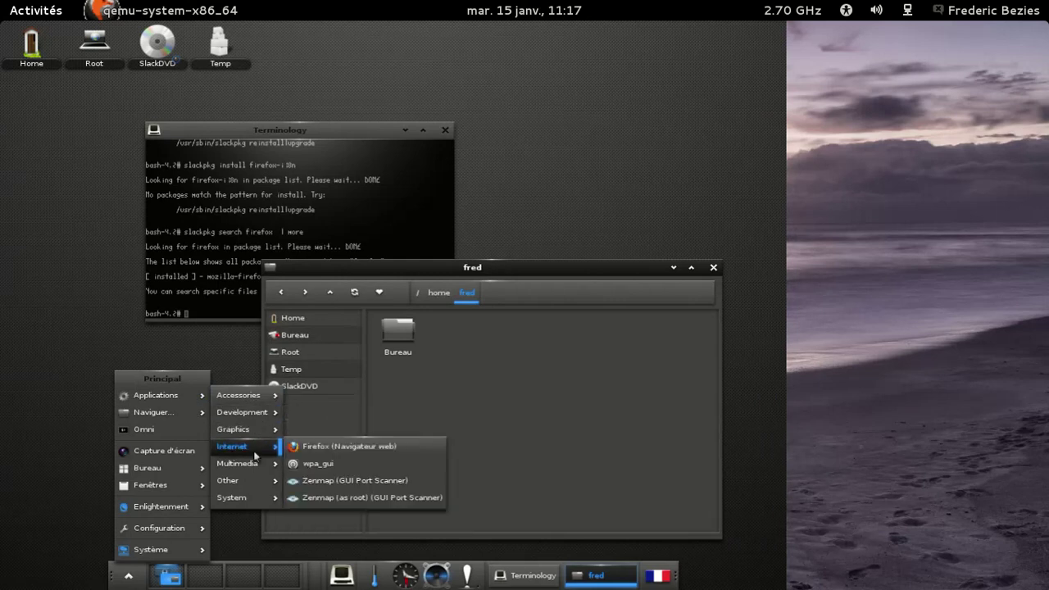
click(316, 449)
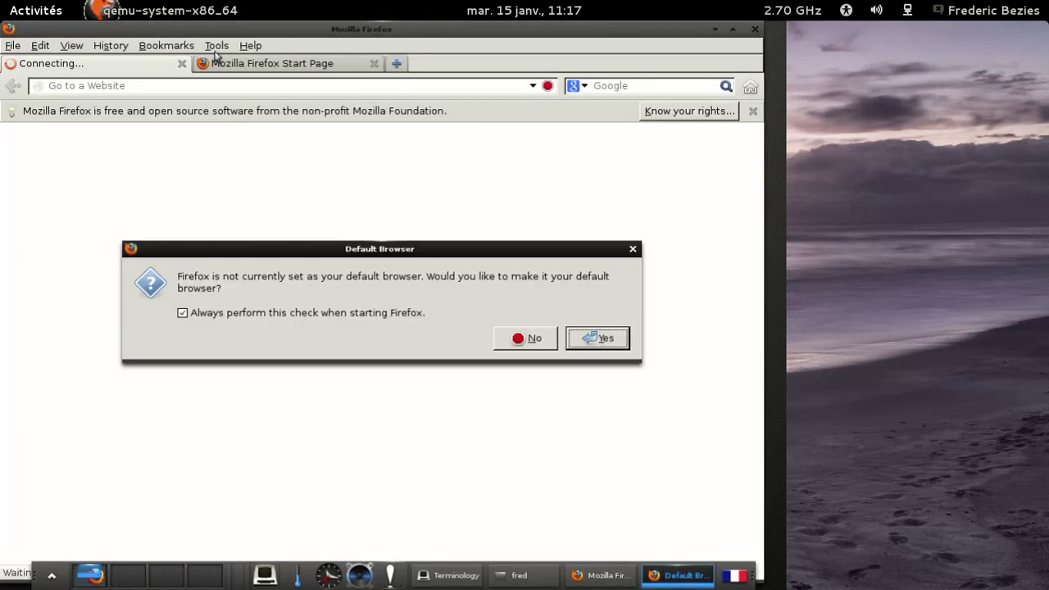
click(607, 338)
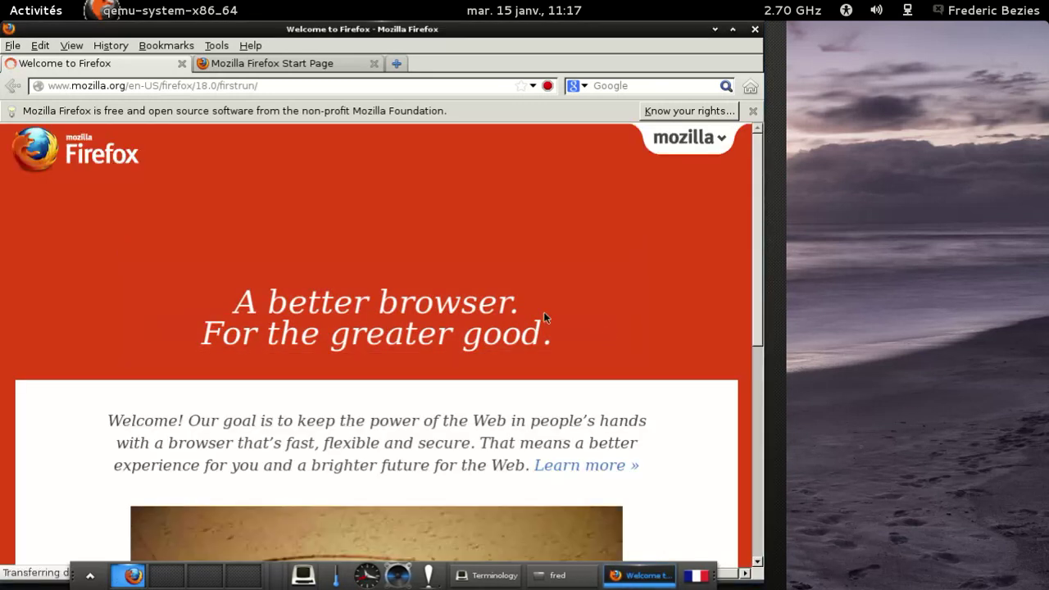
click(183, 64)
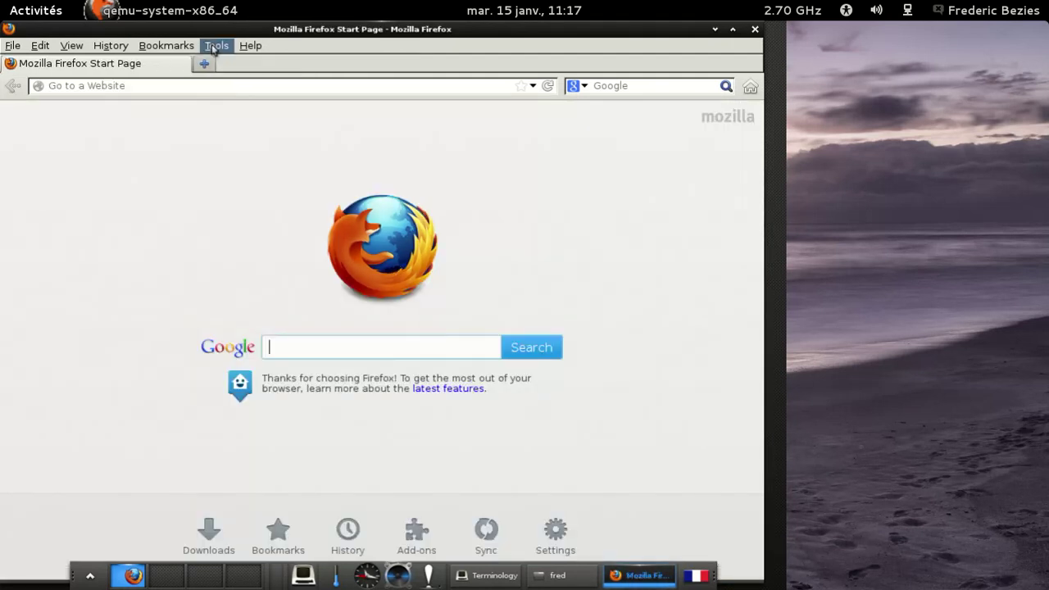
- Examine the Appearance, Extensions and Get Add-ons sections of Firefox's Add-ons Manager, and close the browser with all its tabs
click(213, 47)
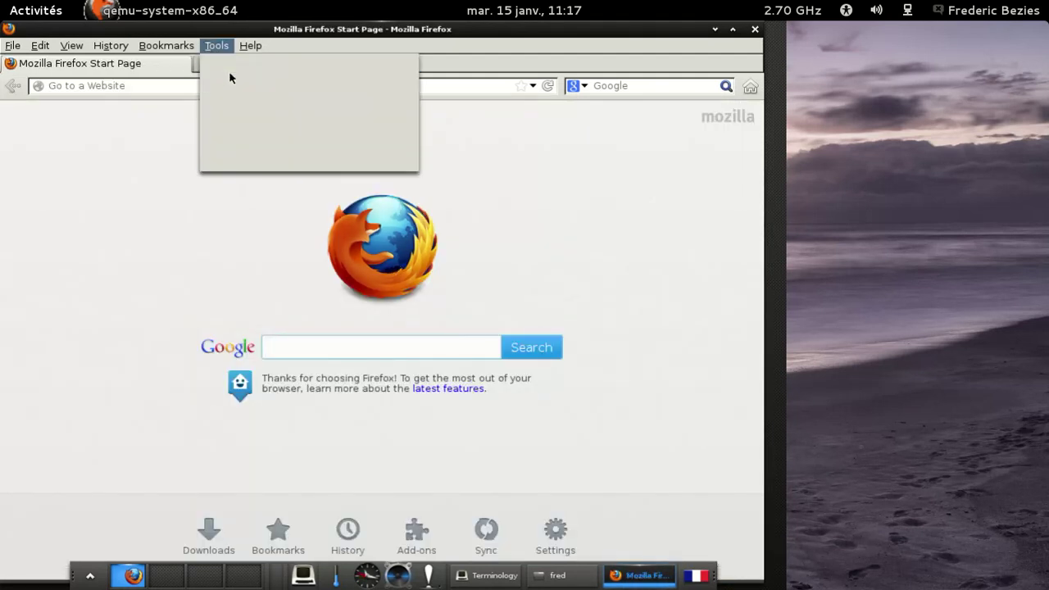
click(230, 78)
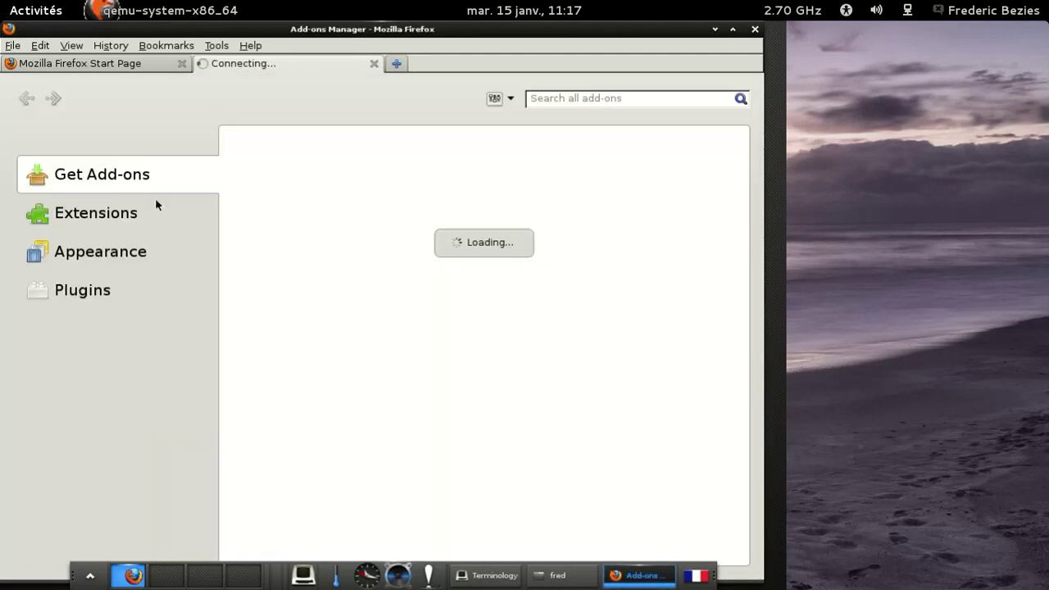
click(118, 255)
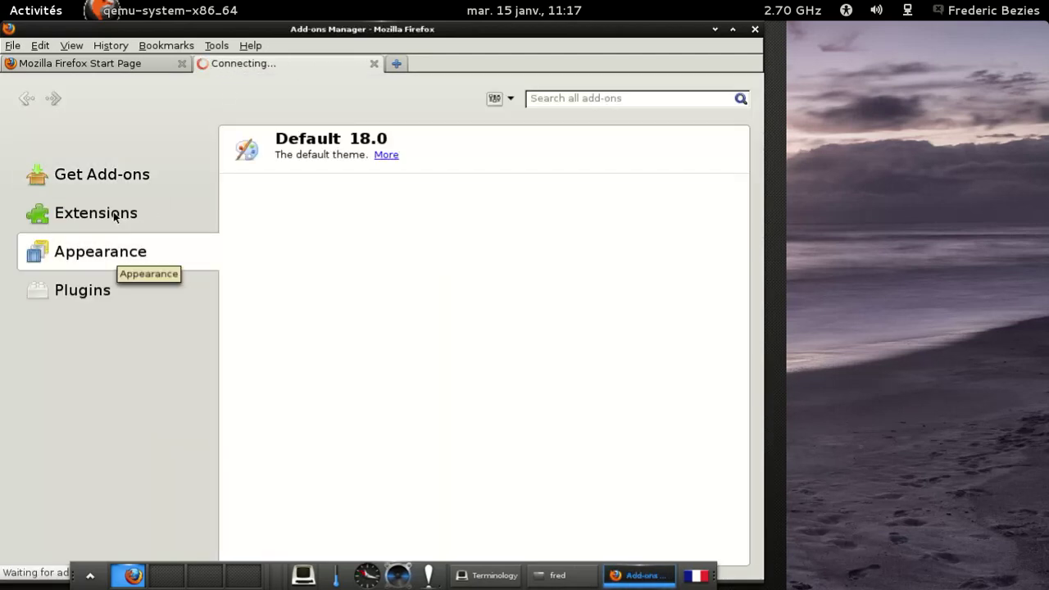
click(115, 215)
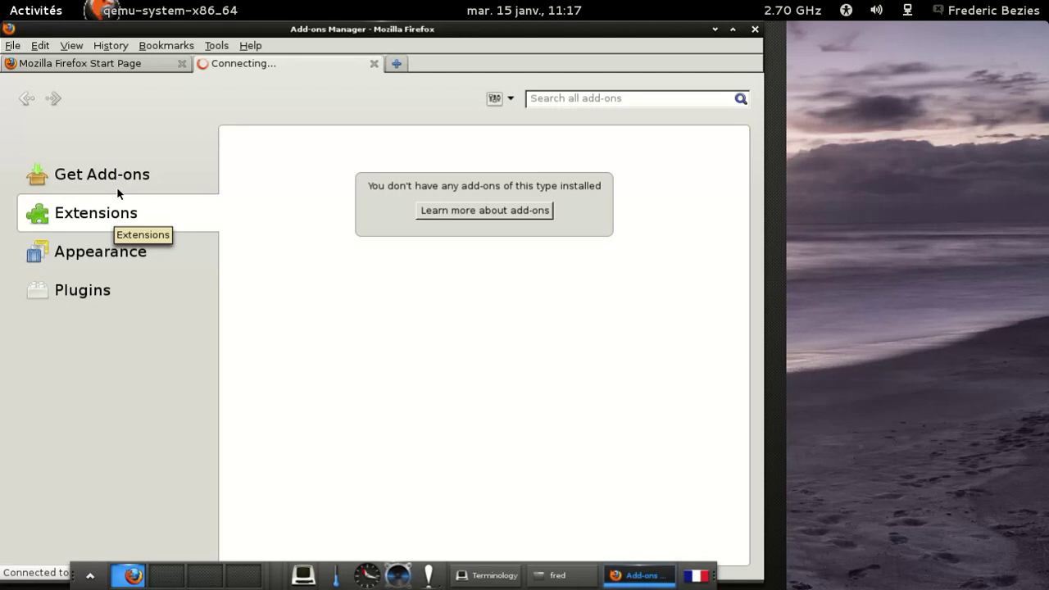
click(120, 177)
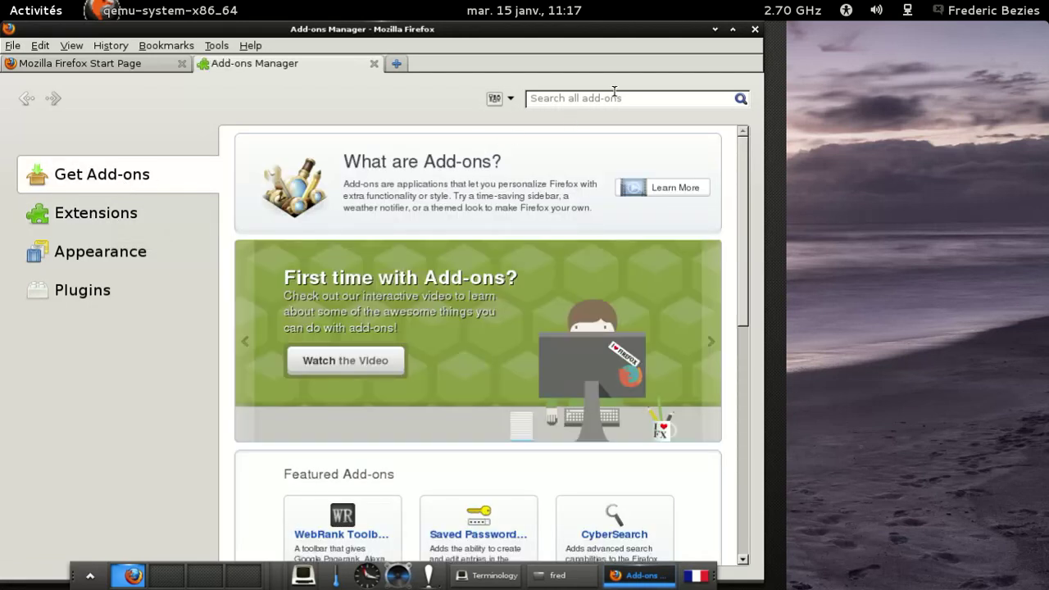
click(756, 31)
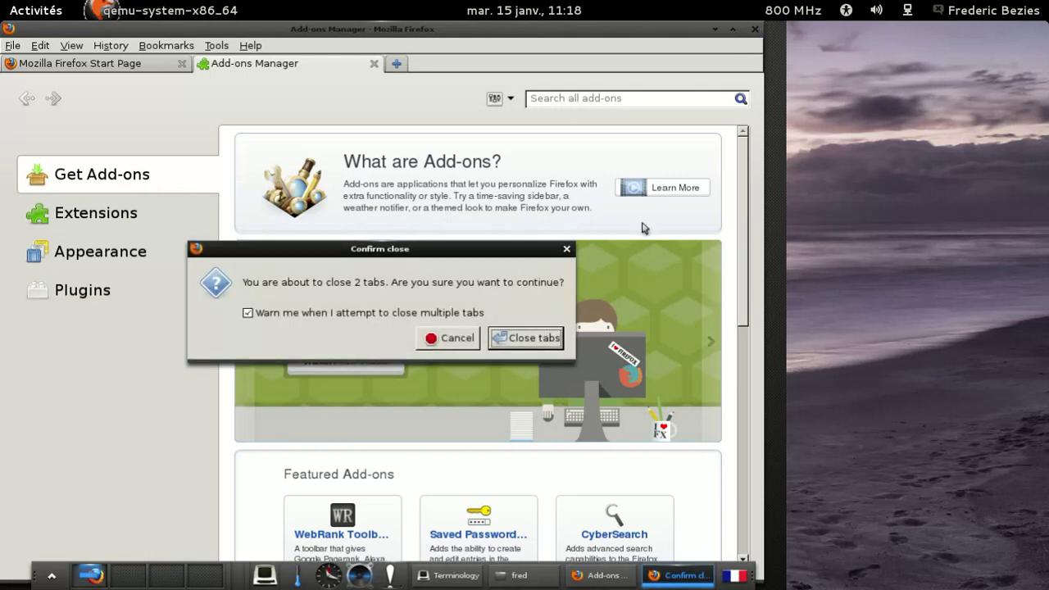
click(530, 336)
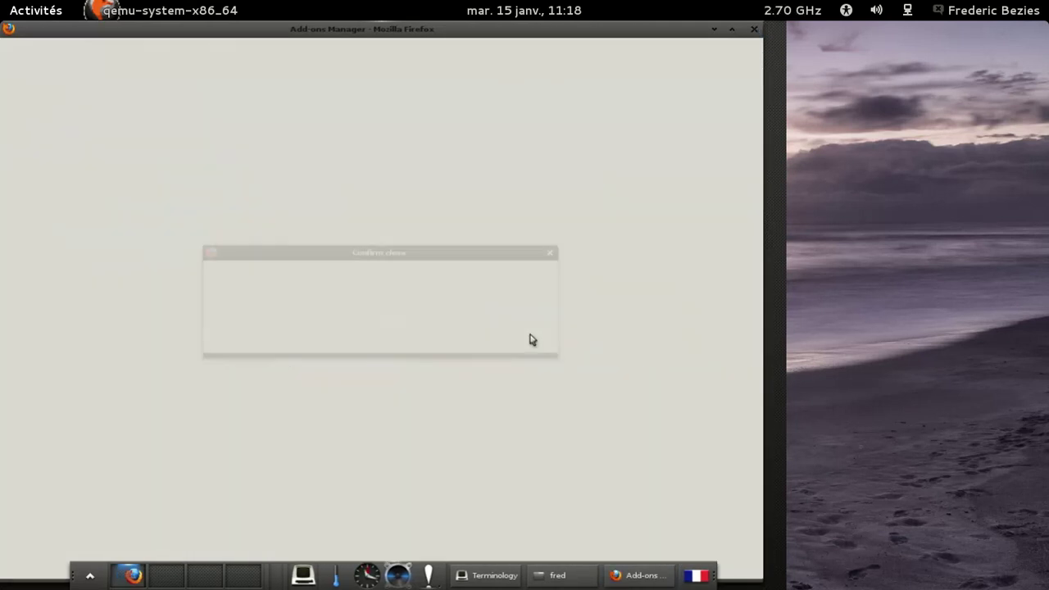
- Leave the root session in the Terminology terminal with the command exit
click(334, 207)
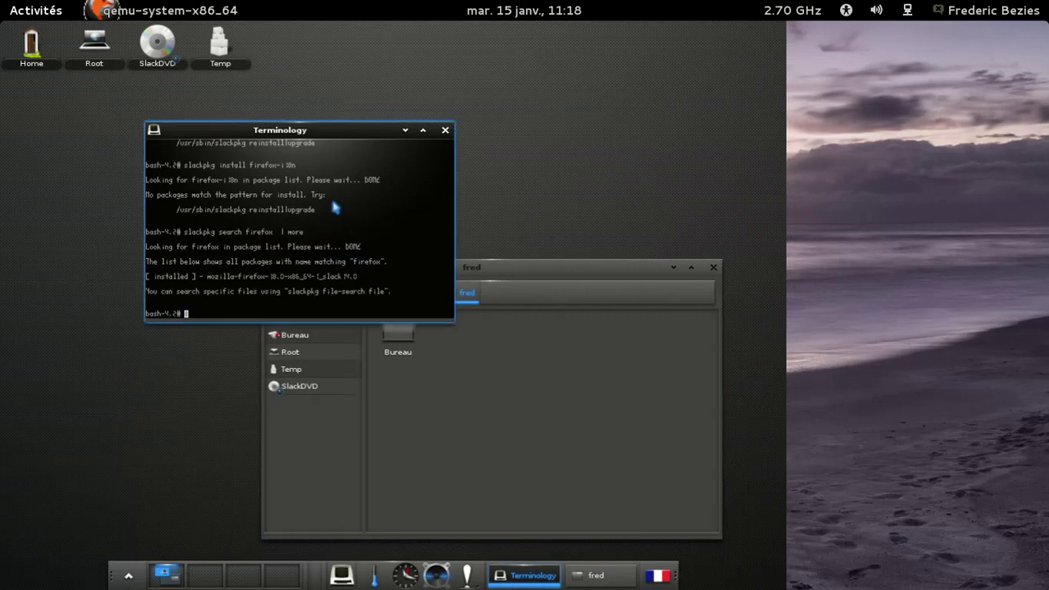
key(BackSpace)
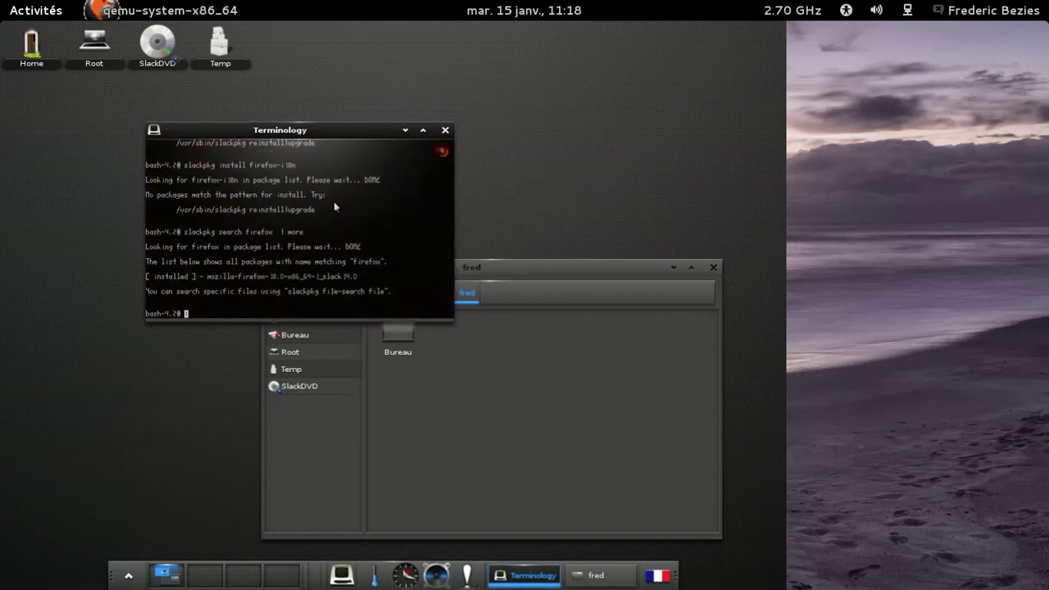
text(exit)
key(Return)
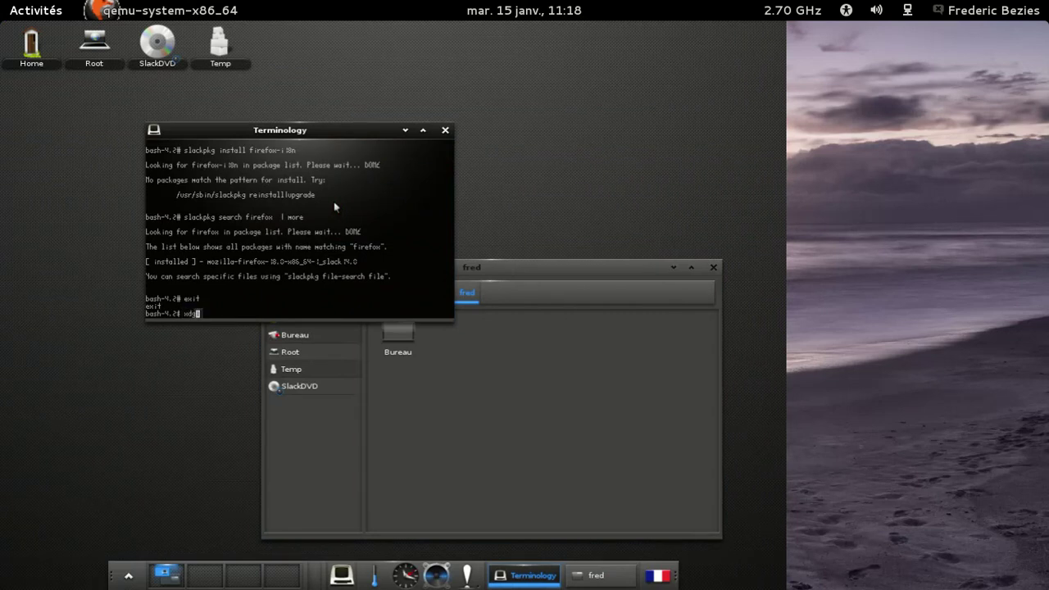
- Generate the standard user folders in the home directory with the command xdg-user-dirs-update
text(xdg-u)
key(Tab)
key(Tab)
text(s-)
key(Tab)
text(-)
key(BackSpace)
key(Return)
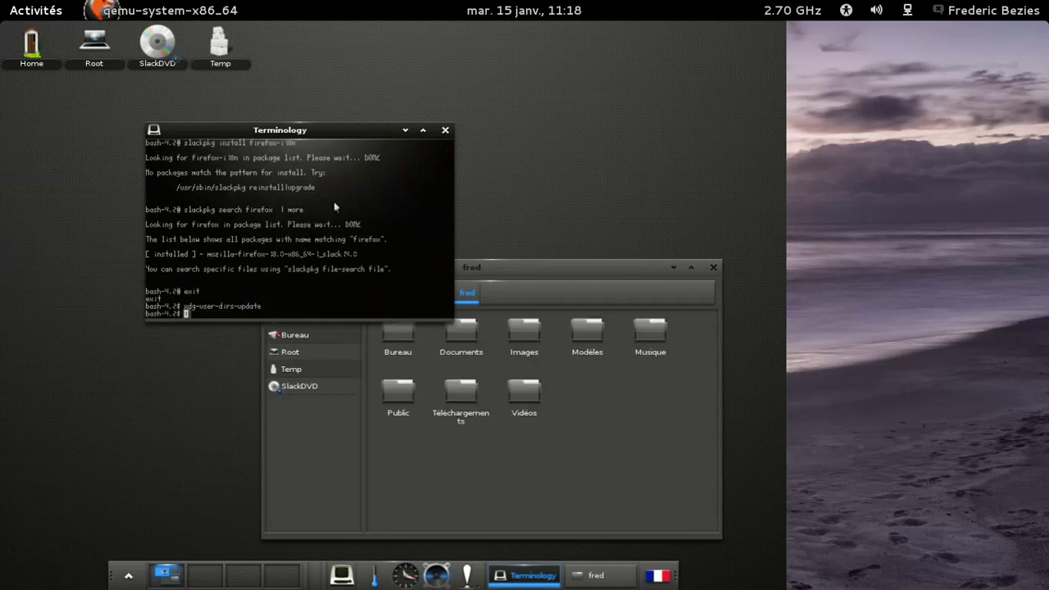
- Switch the terminal to the root account with su, entering the root password
text(su)
key(Return)
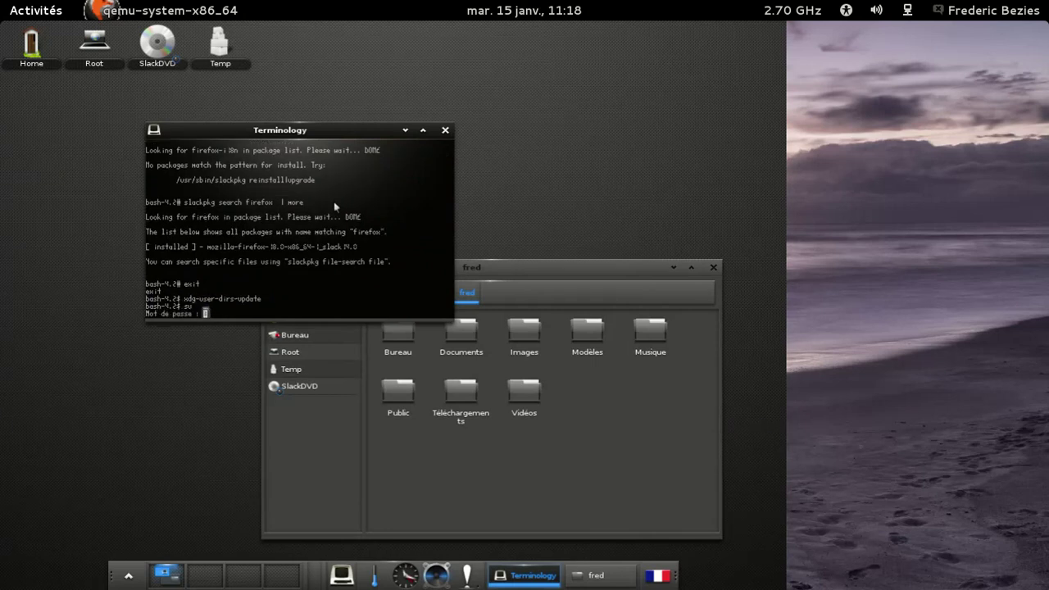
key(Return)
- Try to install AbiWord with the command slackpkg install abiword
text(exit)
key(Up)
key(Up)
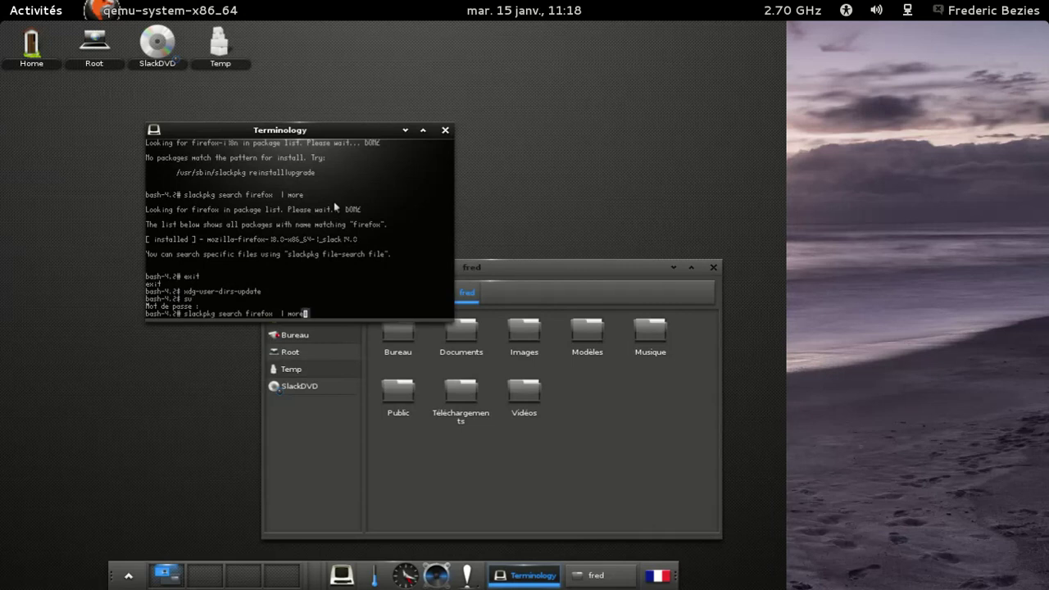
key(BackSpace)
key(BackSpace)
key(BackSpace)
key(BackSpace)
key(BackSpace)
key(BackSpace)
key(BackSpace)
key(BackSpace)
key(BackSpace)
key(BackSpace)
key(BackSpace)
key(BackSpace)
key(BackSpace)
key(BackSpace)
key(BackSpace)
key(BackSpace)
key(BackSpace)
key(BackSpace)
key(BackSpace)
key(BackSpace)
key(BackSpace)
text(install abw)
key(BackSpace)
key(BackSpace)
text(iword)
key(Return)
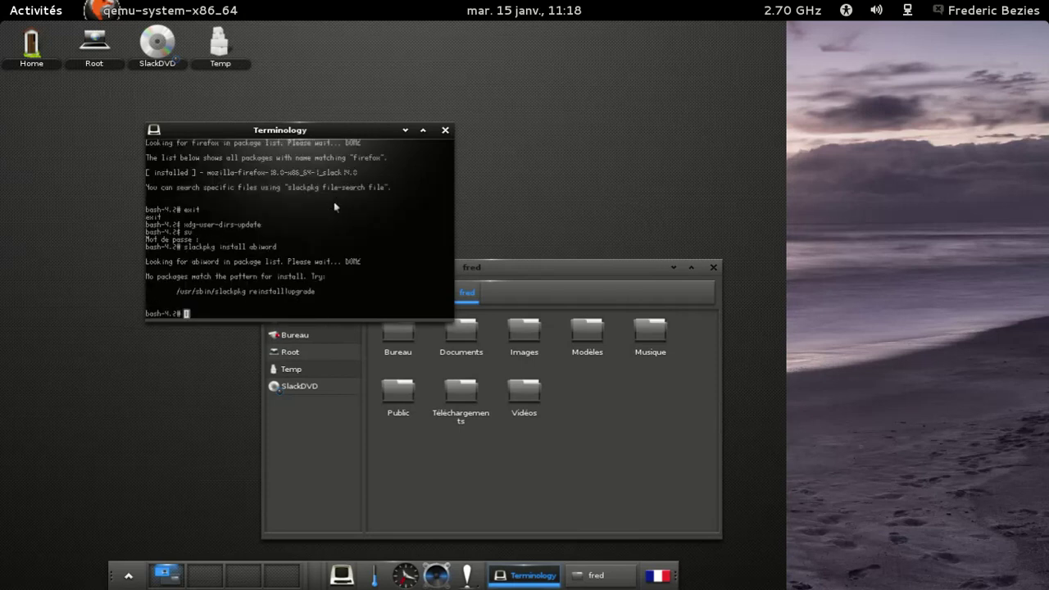
- Try to install LibreOffice with the command slackpkg install libreoffice
key(Up)
key(BackSpace)
key(BackSpace)
key(BackSpace)
key(BackSpace)
key(BackSpace)
text(libreoffice)
key(Return)
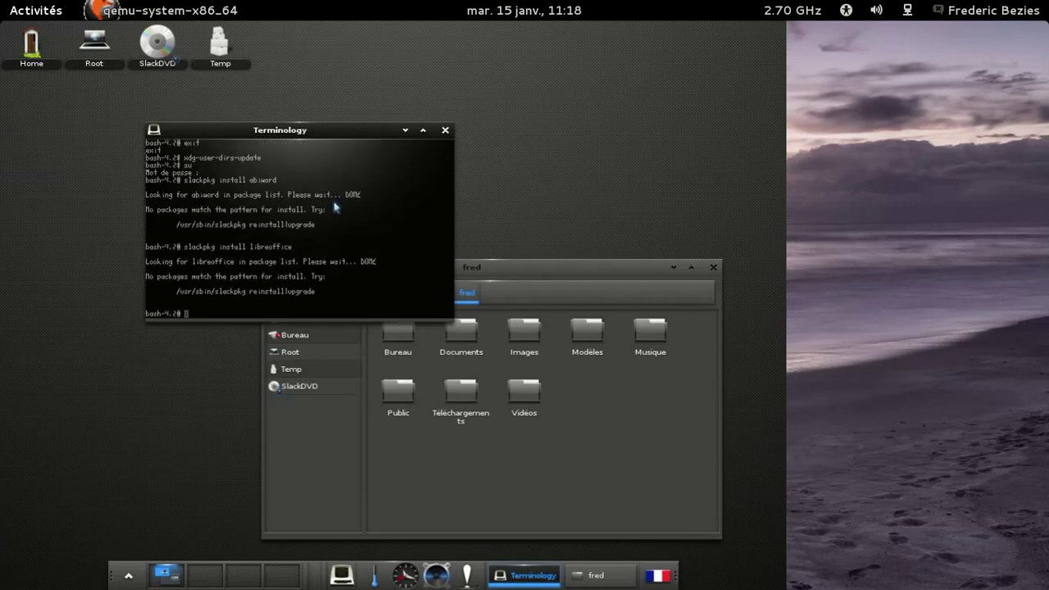
- Search the package list for LibreOffice with the command slackpkg search libreoffice
key(Up)
key(Left)
key(Left)
key(Left)
key(Left)
key(Left)
key(Left)
key(Left)
key(Left)
key(Left)
key(Left)
key(Left)
key(BackSpace)
key(BackSpace)
key(BackSpace)
key(BackSpace)
key(BackSpace)
key(BackSpace)
key(BackSpace)
key(BackSpace)
text(search)
key(Return)
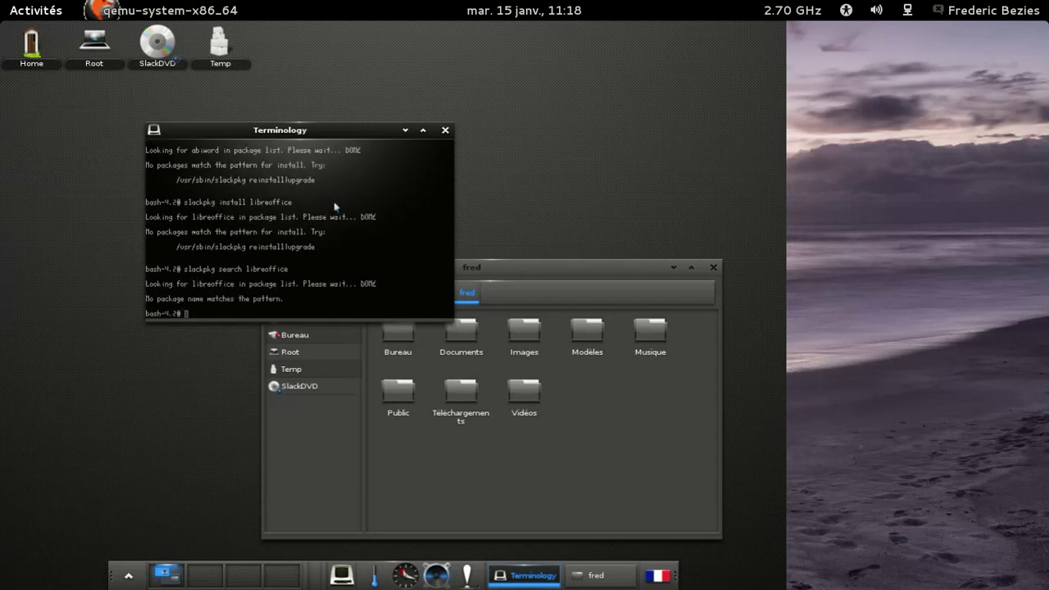
- Exit the root session and close both the terminal and the file manager window
text(exit)
key(Return)
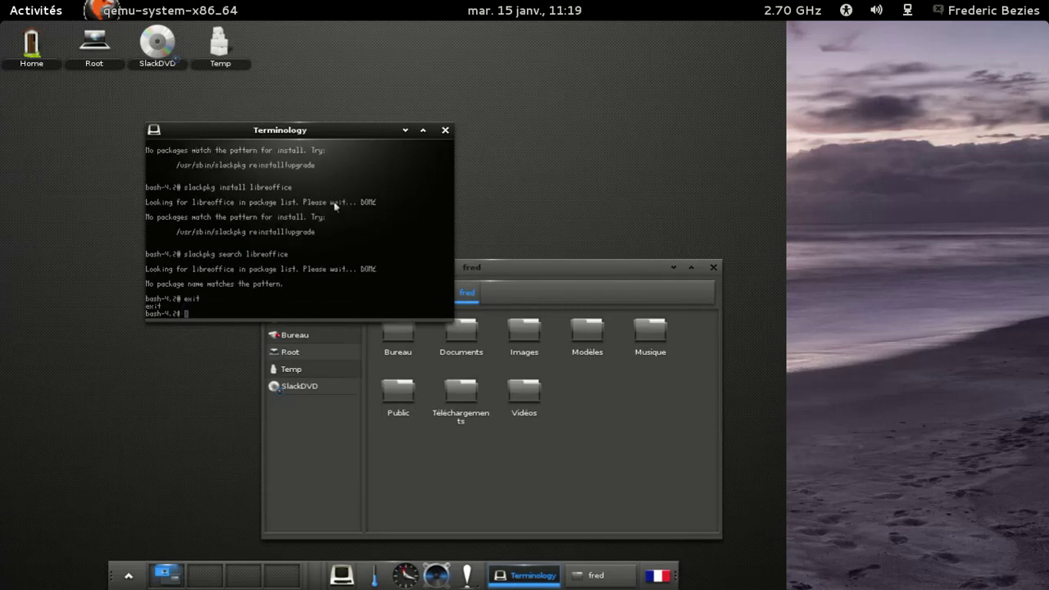
click(446, 131)
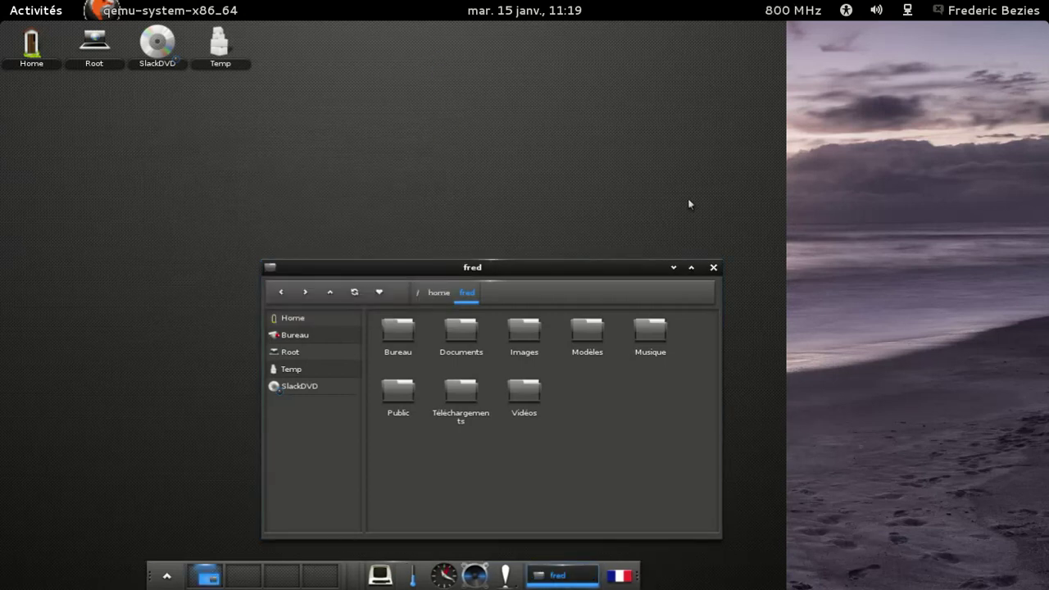
click(714, 267)
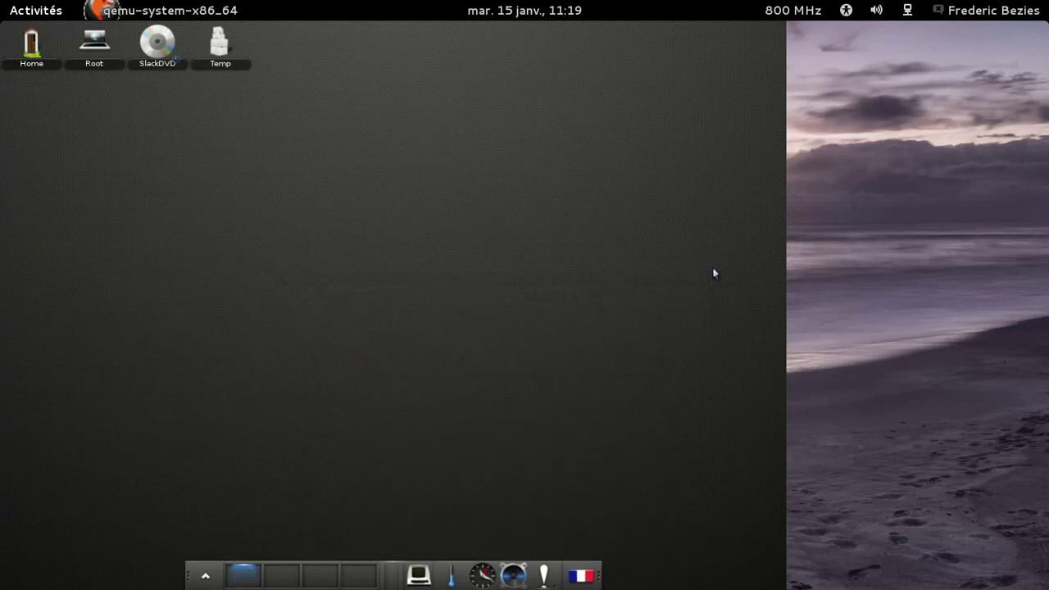
- Examine the layers and background options in the desktop gadgets settings, and close them without changes
click(206, 577)
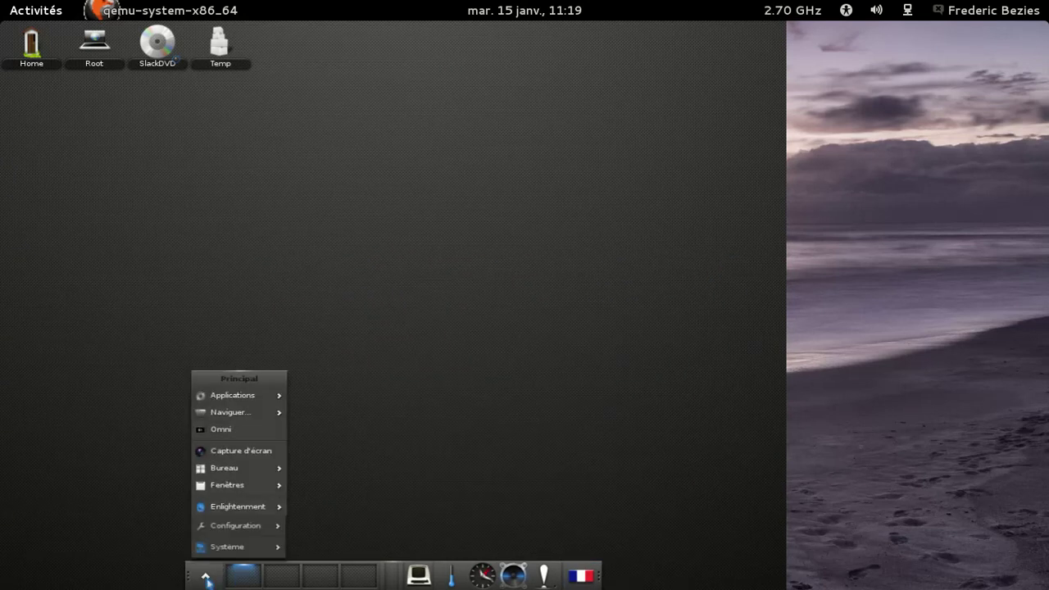
mouse_move(244, 529)
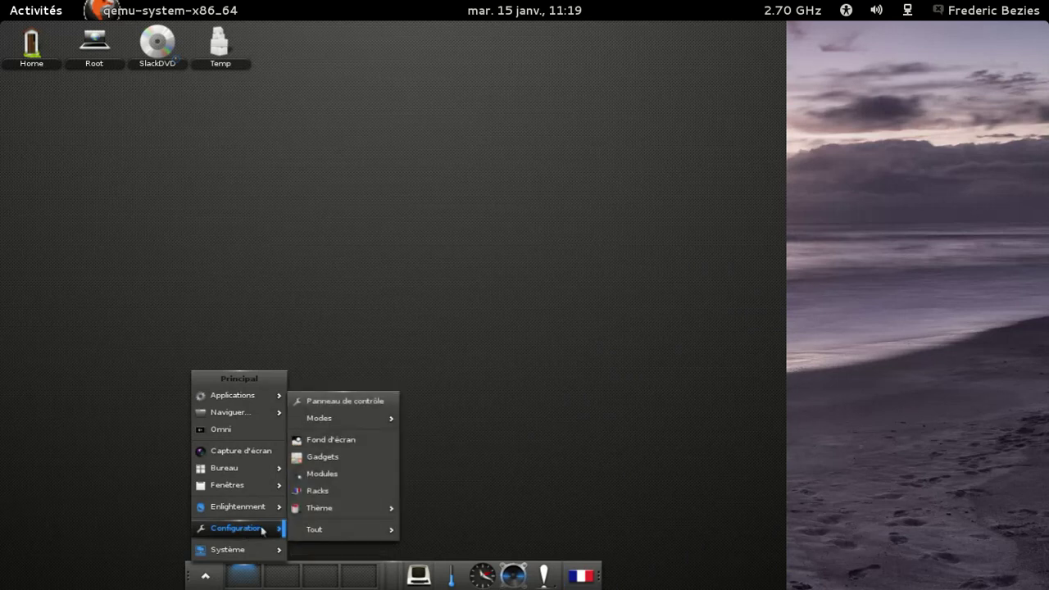
click(346, 454)
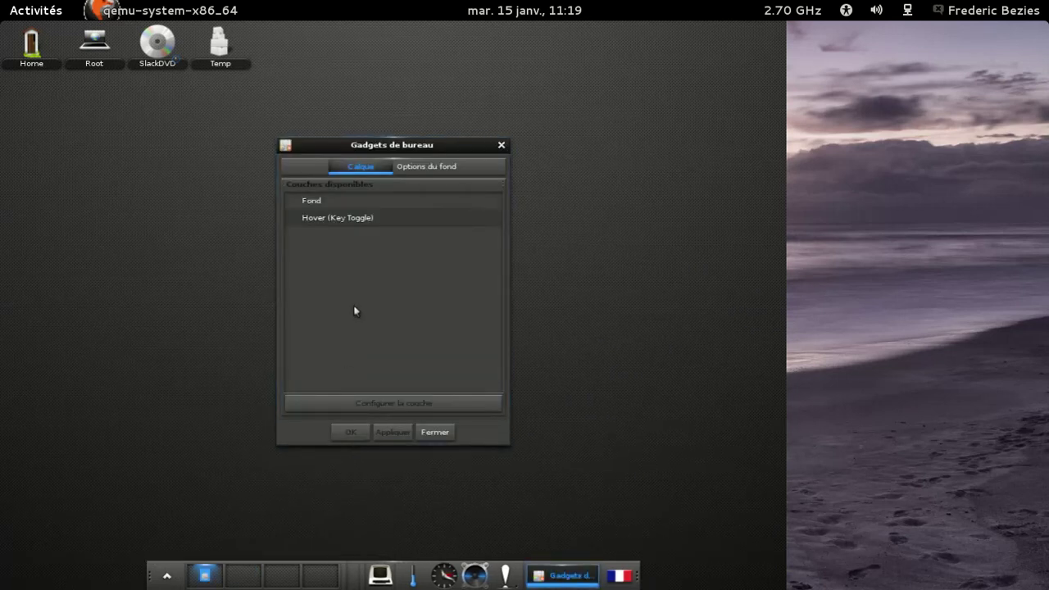
click(418, 168)
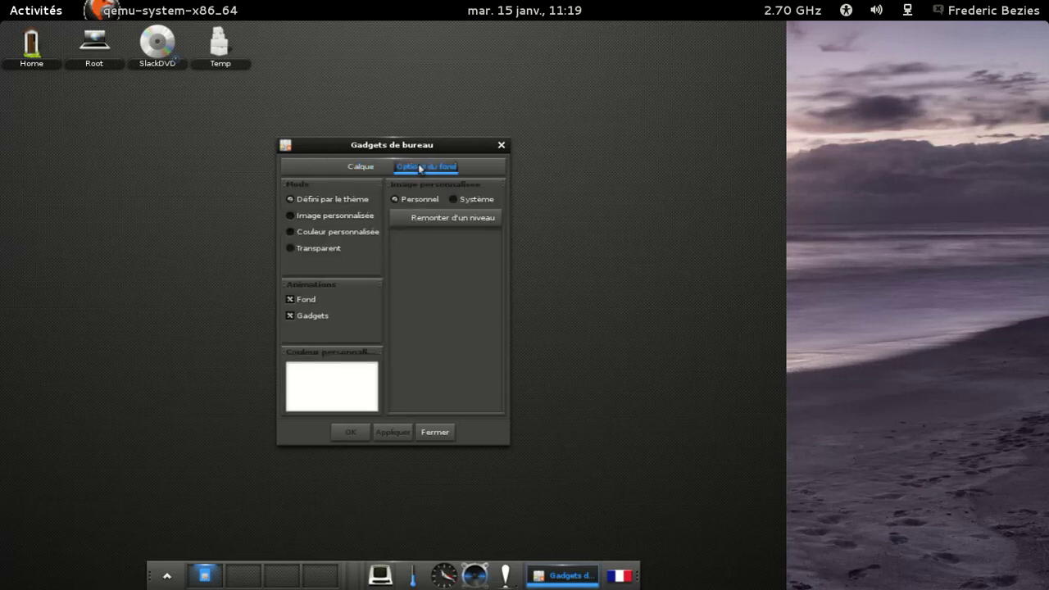
click(421, 434)
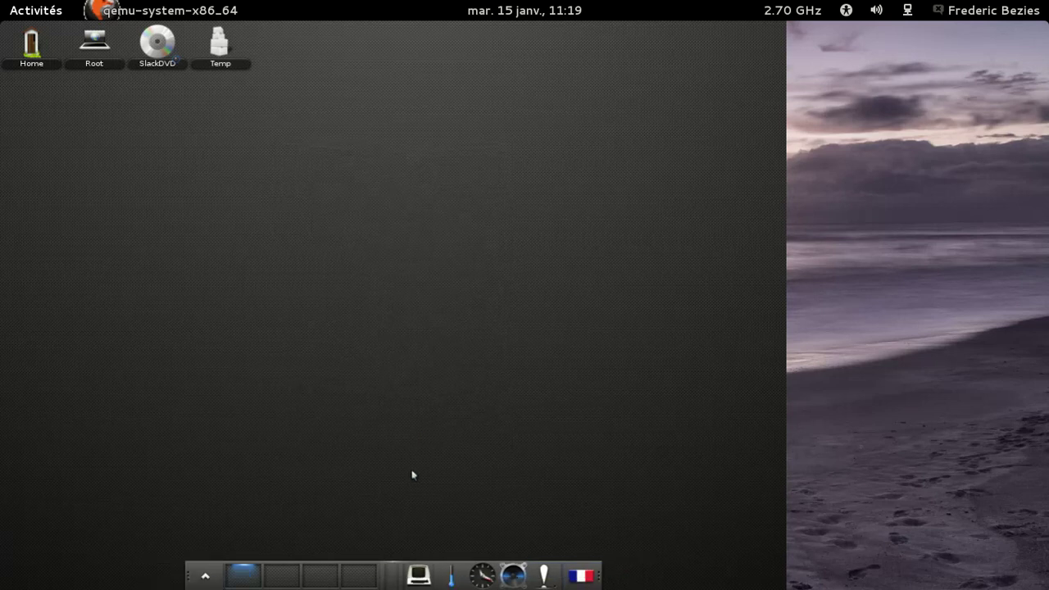
- Configure the shelf clock as a digital display (Numérique) in 24 h format and apply the settings
click(483, 573)
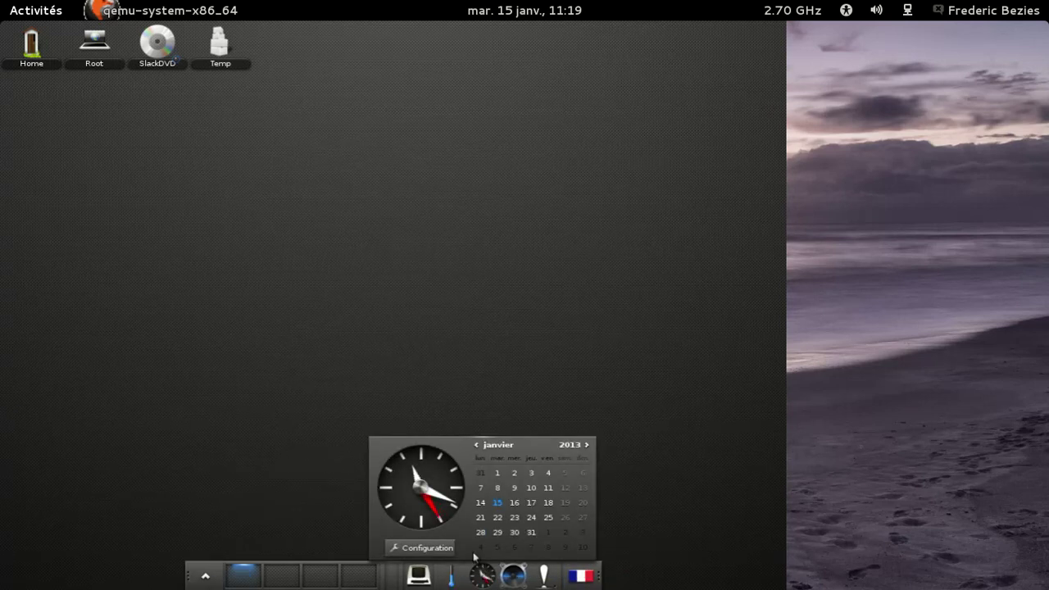
click(437, 548)
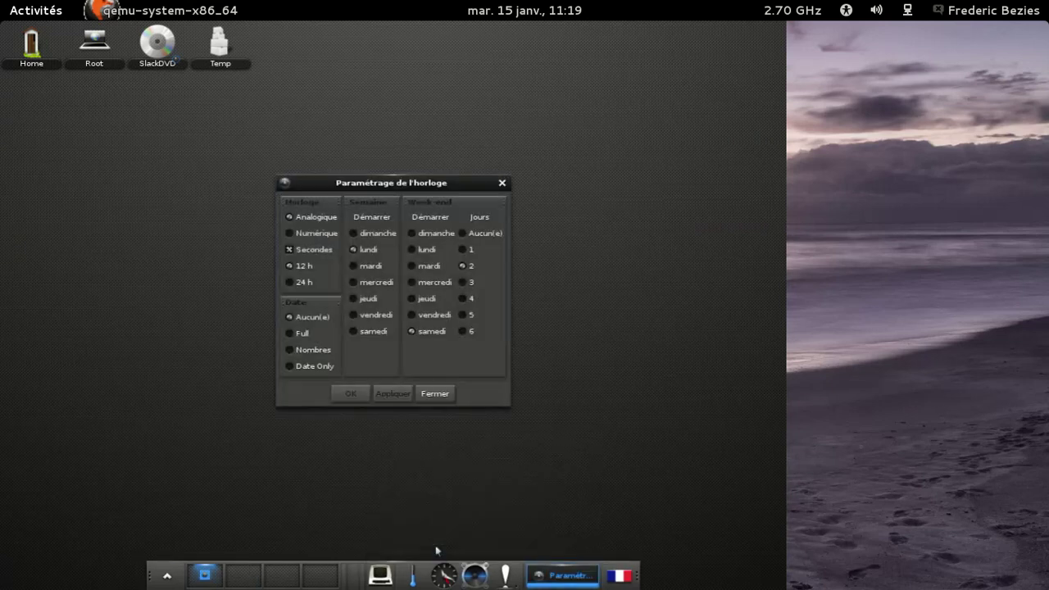
click(293, 284)
click(290, 235)
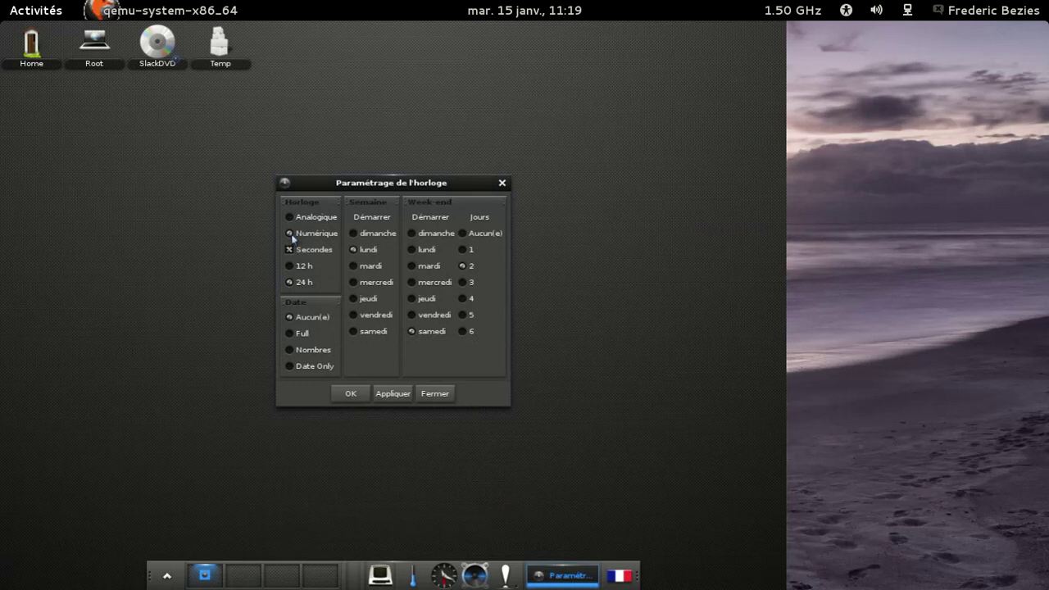
click(394, 395)
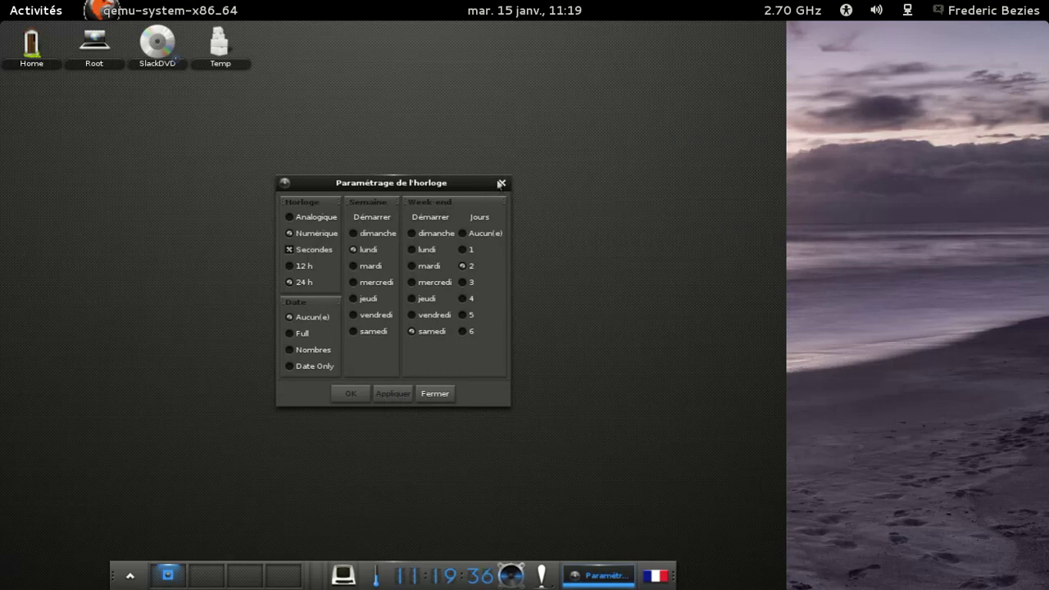
- Set the shelf clock's date display to Full, apply the change and close the clock settings
click(300, 334)
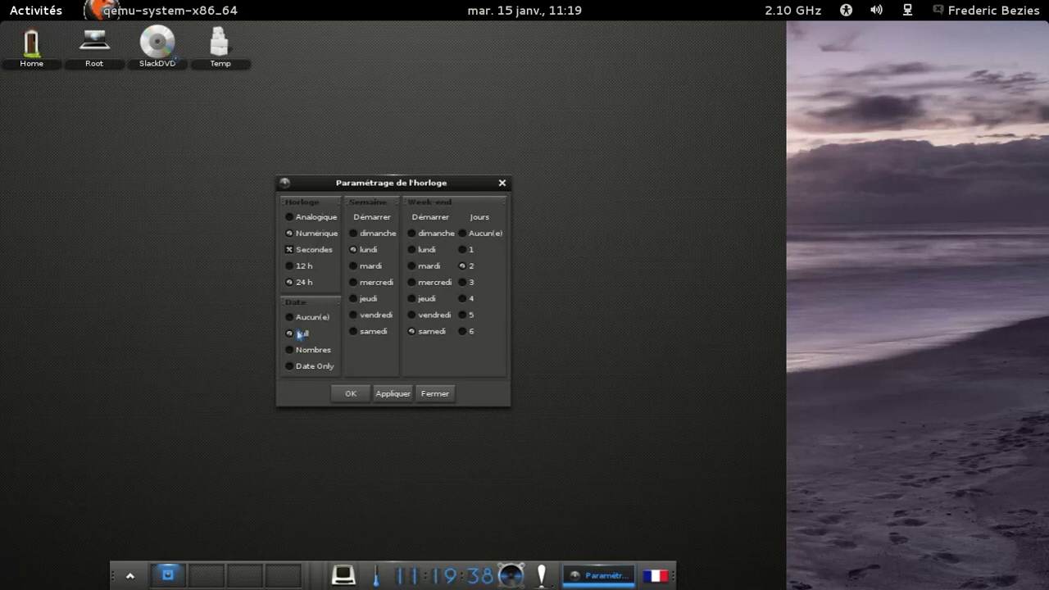
click(402, 394)
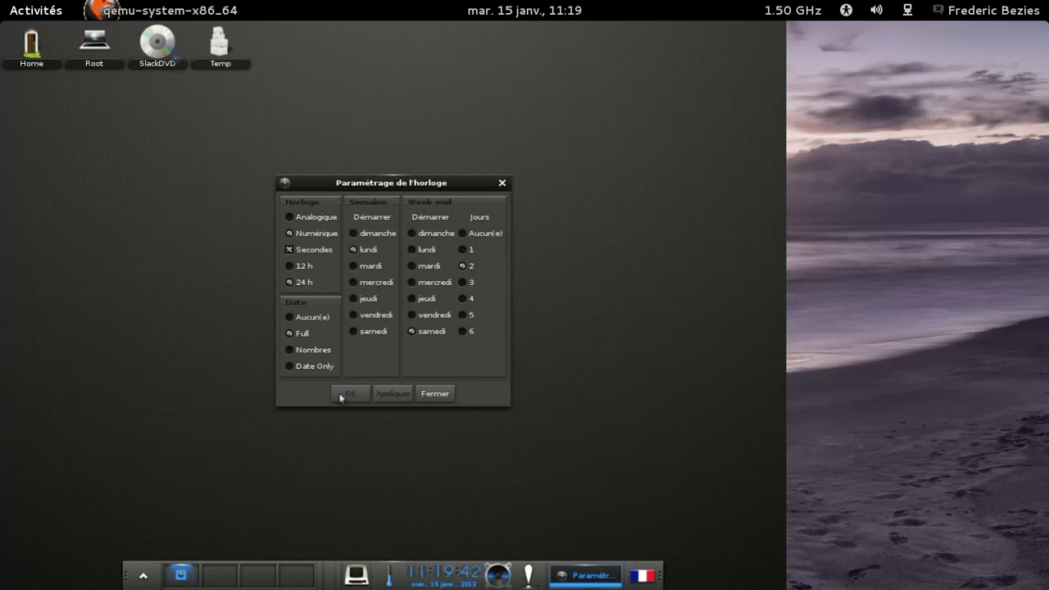
click(429, 394)
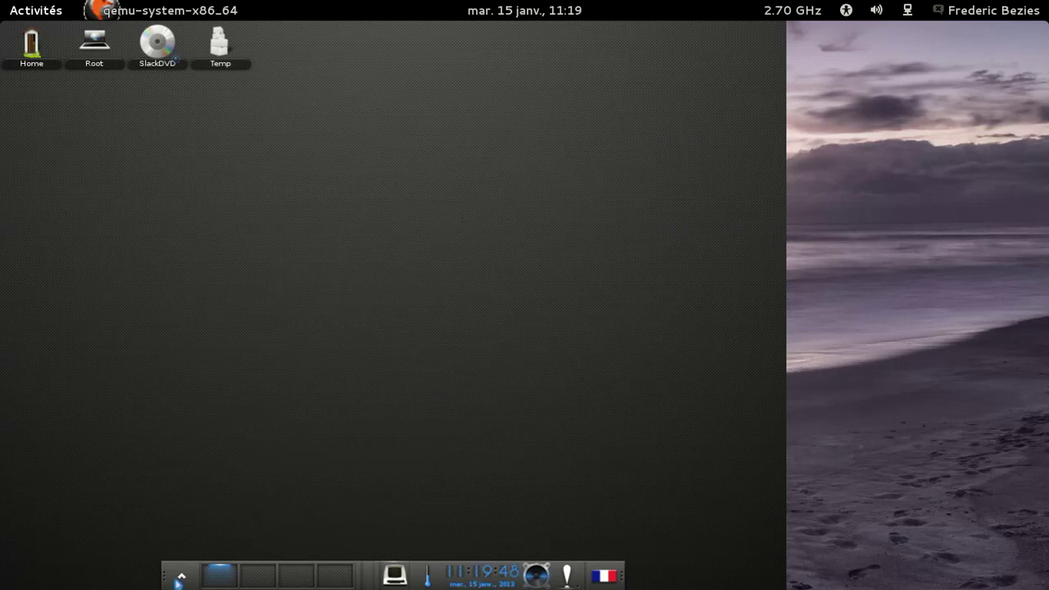
- Switch the desktop theme to slacke17
click(178, 579)
mouse_move(204, 528)
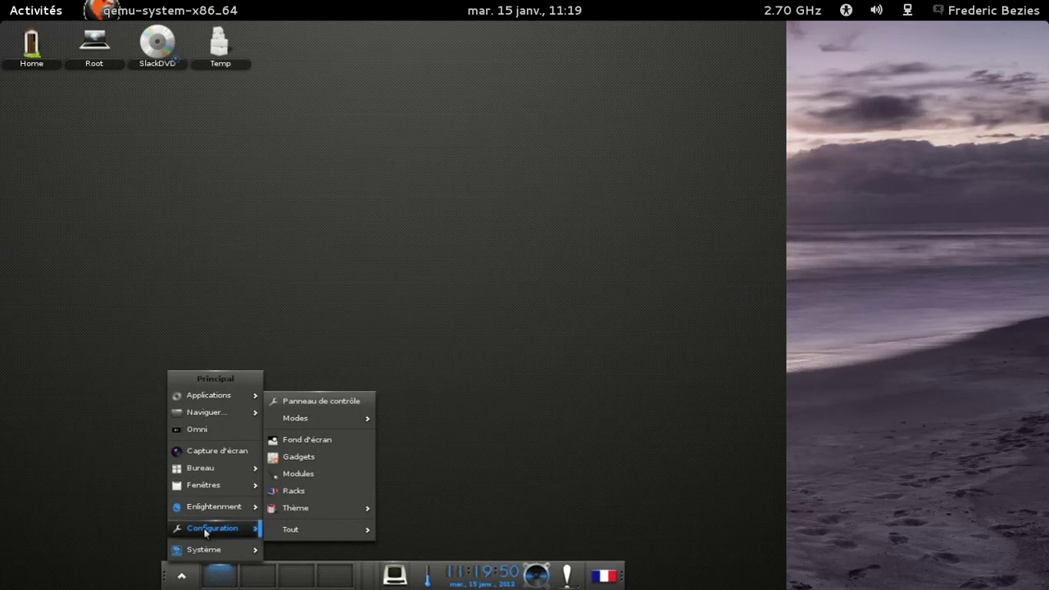
mouse_move(321, 513)
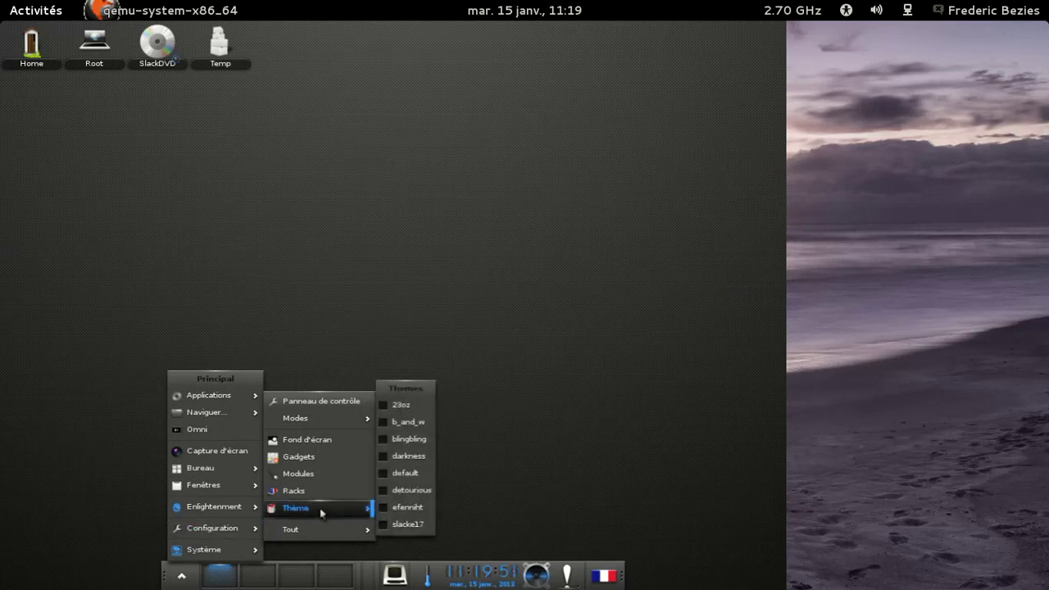
click(386, 529)
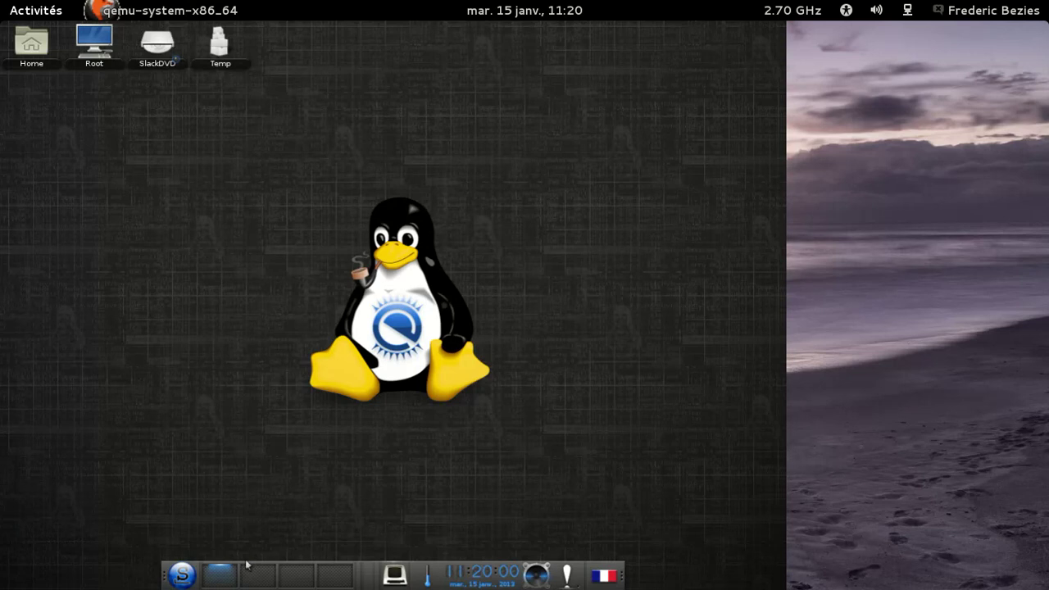
- Launch the elemines game from the Other applications, view its About information and close the game
click(182, 575)
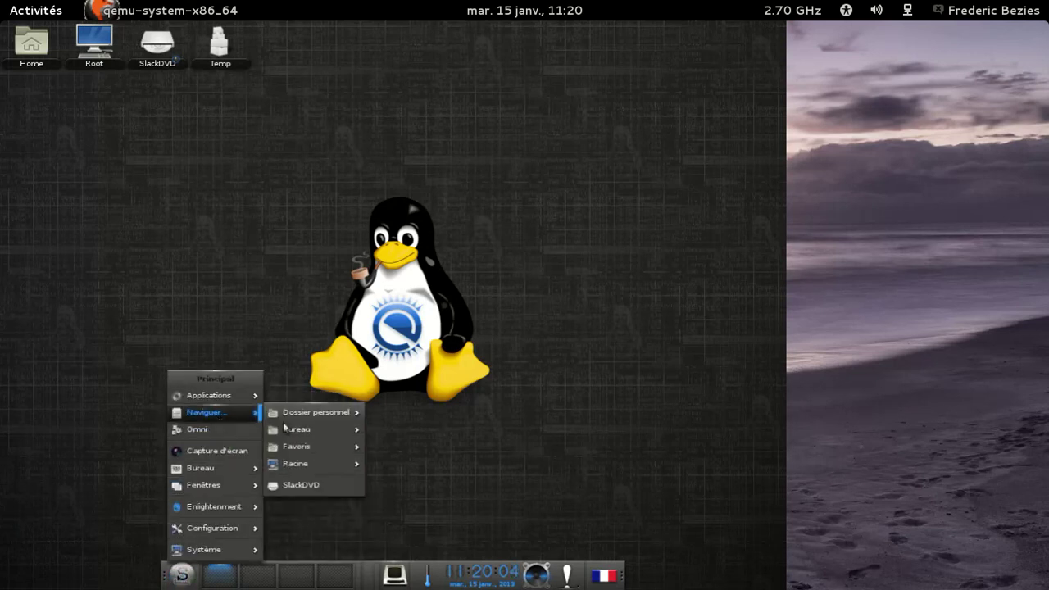
mouse_move(229, 395)
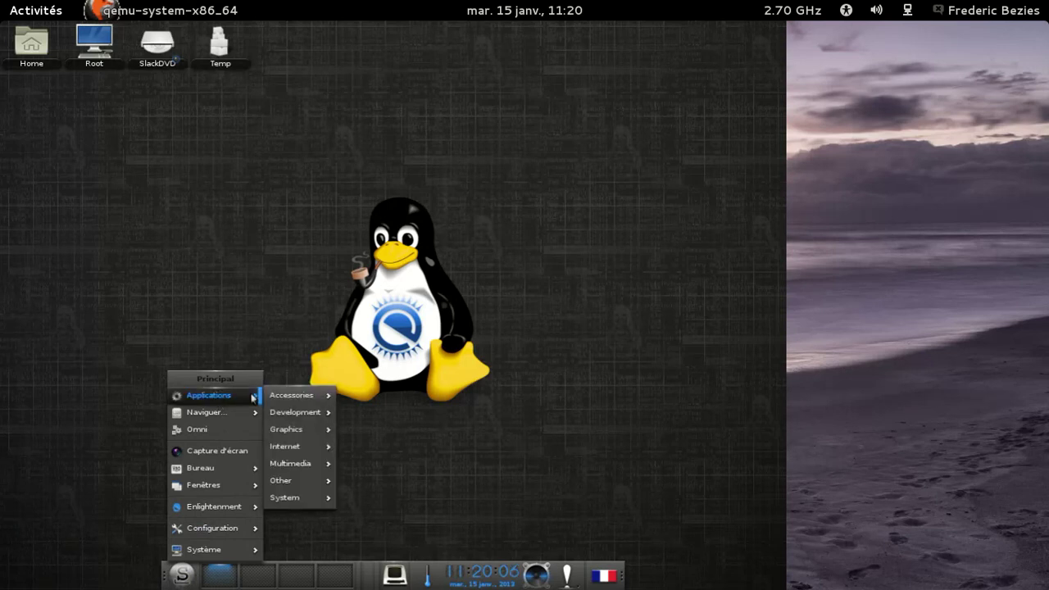
mouse_move(310, 446)
mouse_move(305, 467)
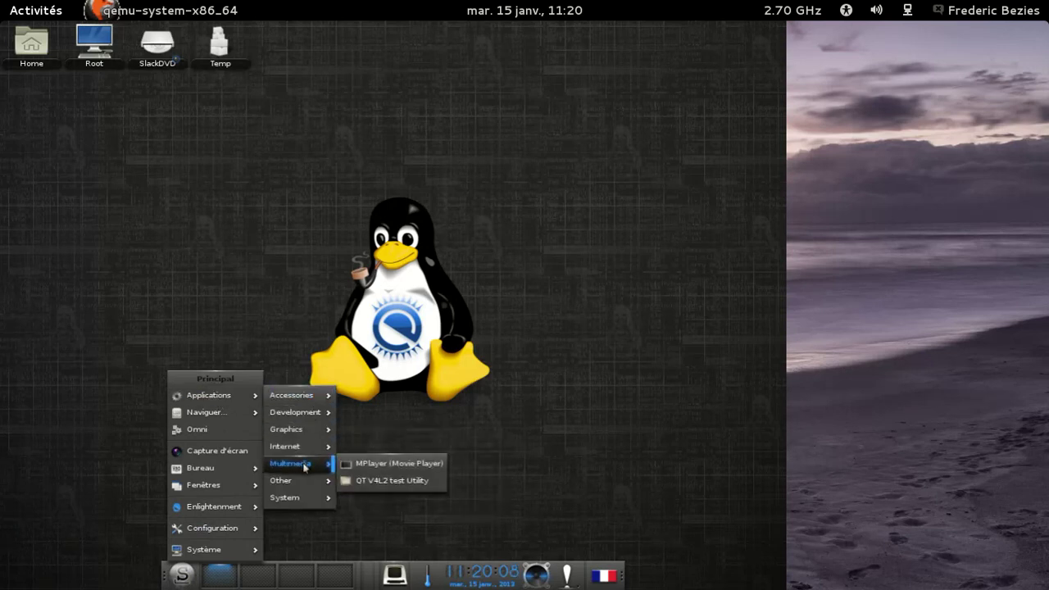
mouse_move(303, 492)
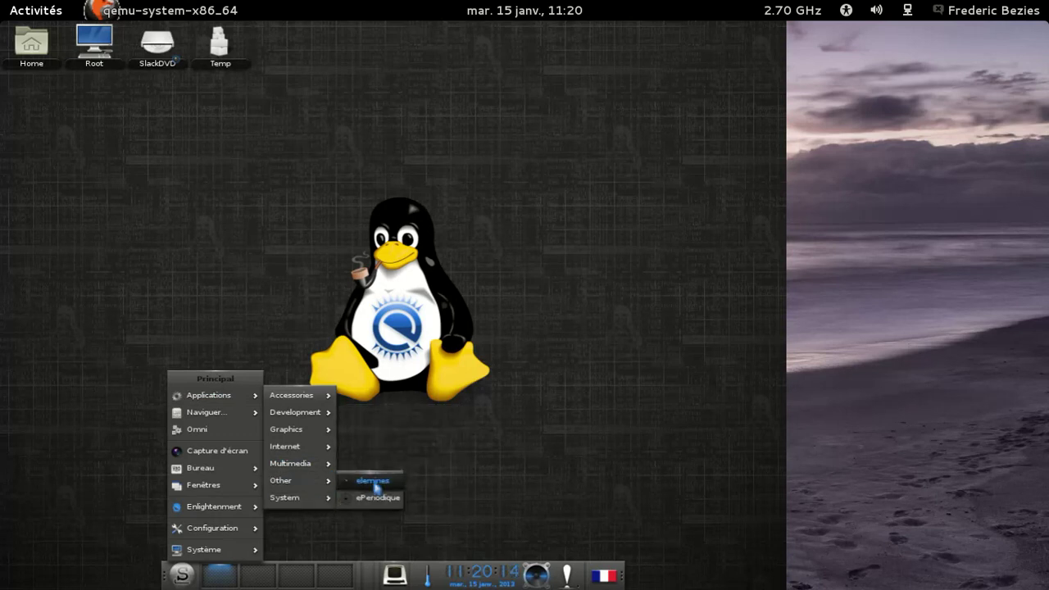
click(374, 489)
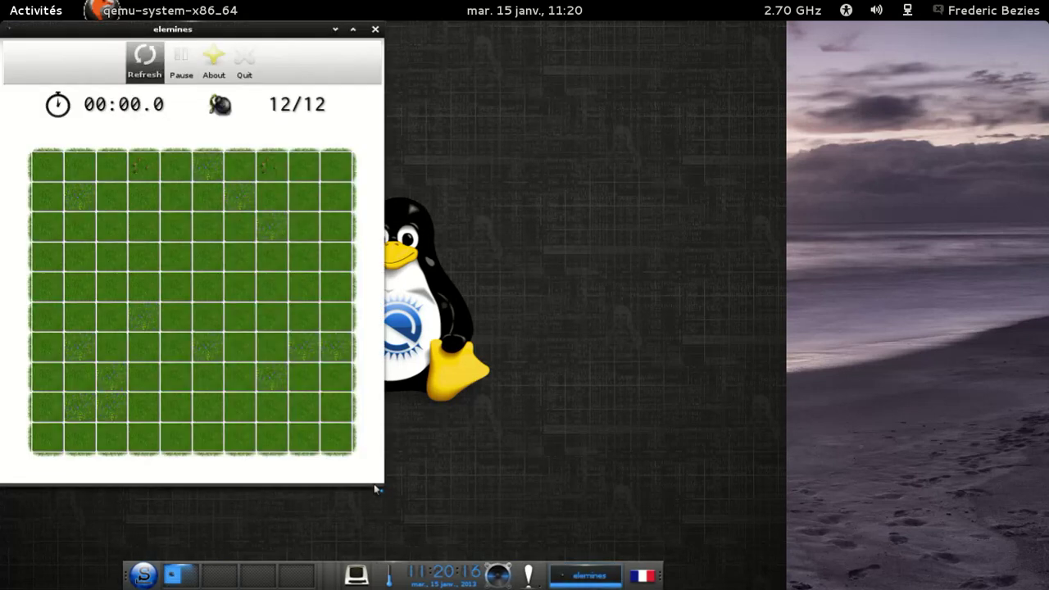
click(216, 77)
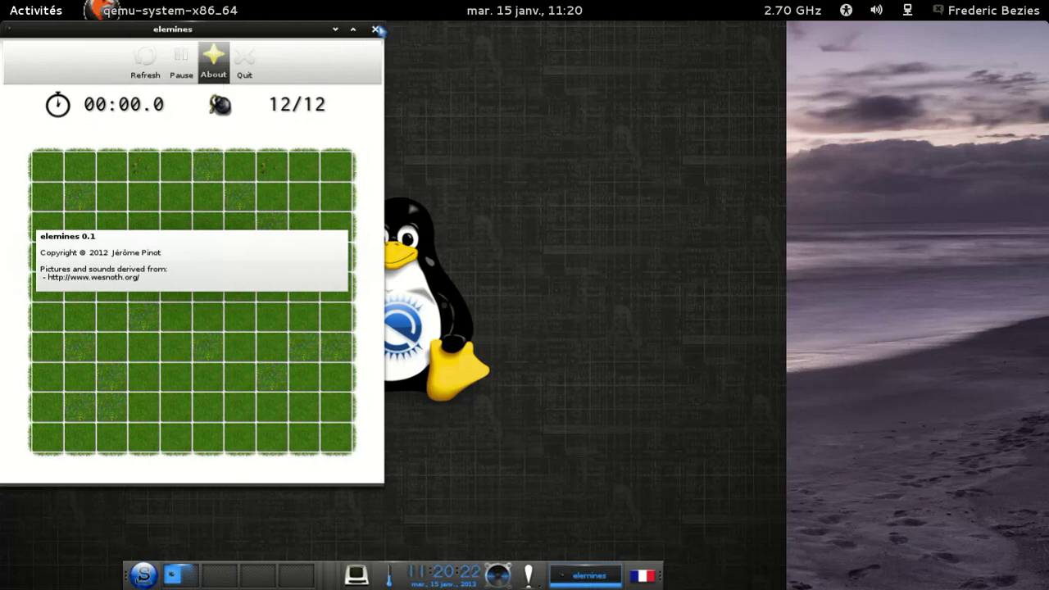
click(375, 29)
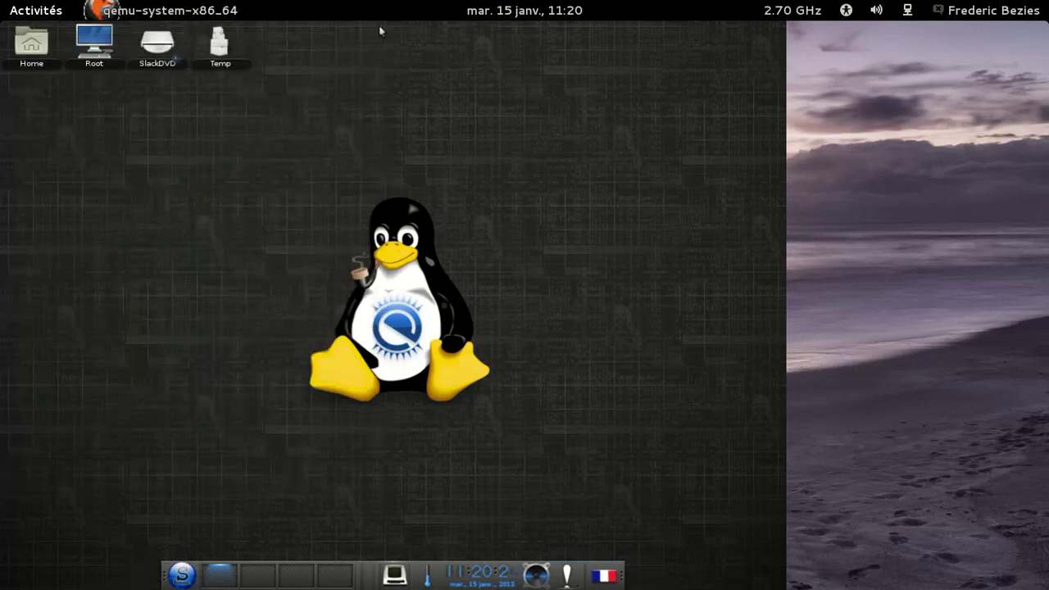
- Shut down the virtual machine's Slackware system (Éteindre)
click(193, 582)
mouse_move(222, 558)
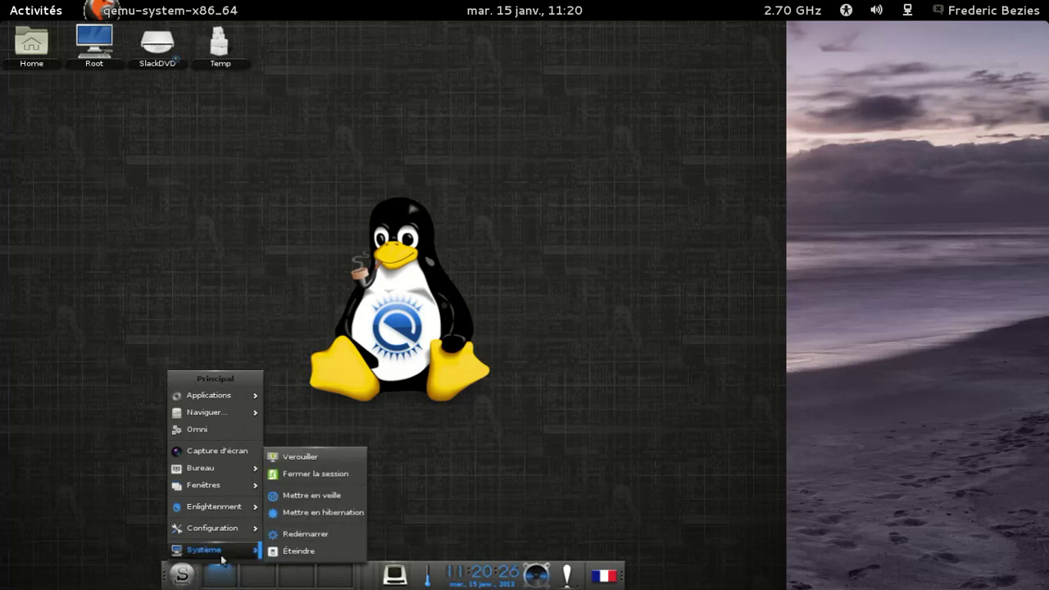
click(311, 555)
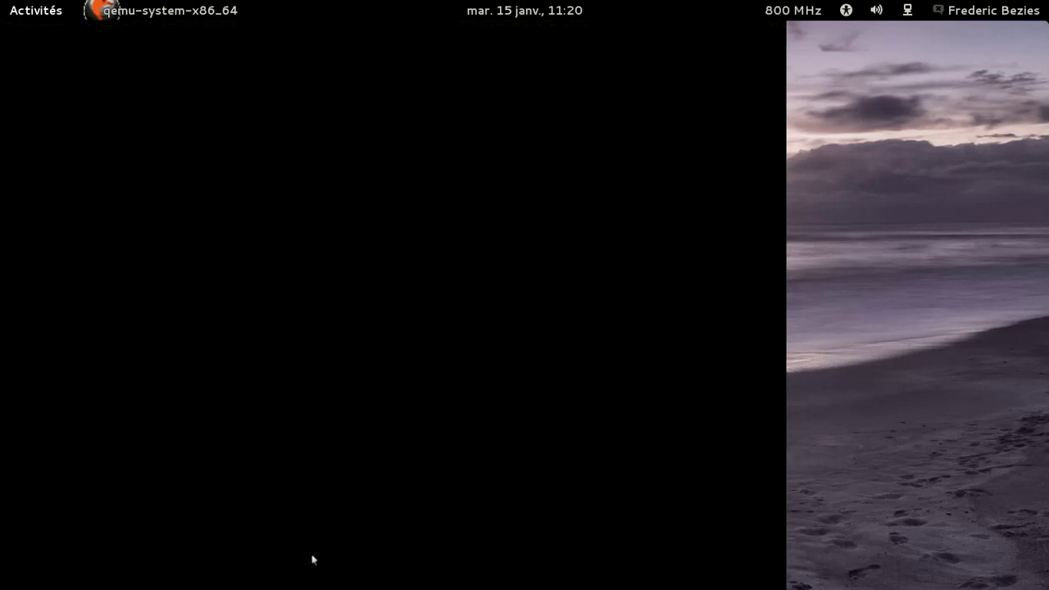